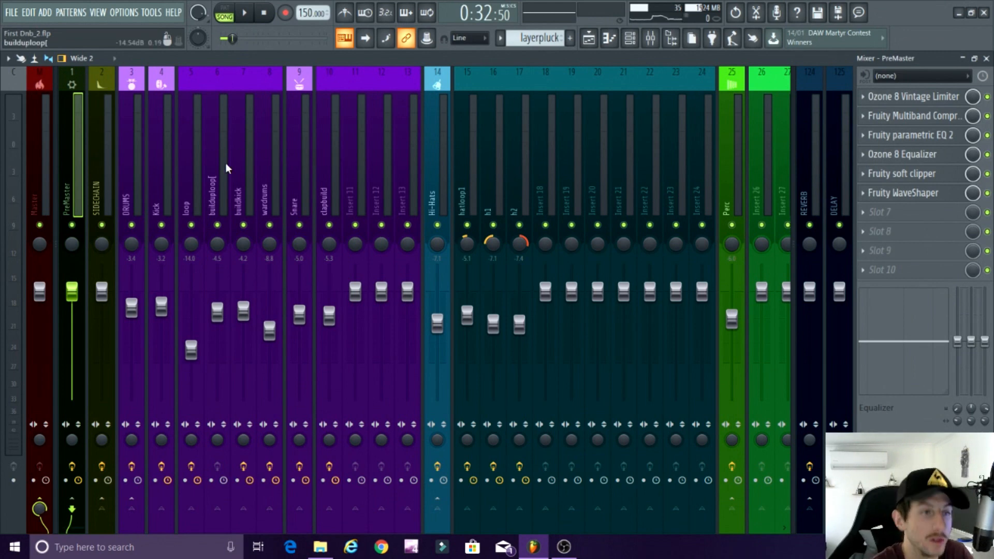
# Compare the effect slots of the Master track with those of the PreMaster track in the mixer.
pyautogui.click(37, 139)
pyautogui.click(70, 133)
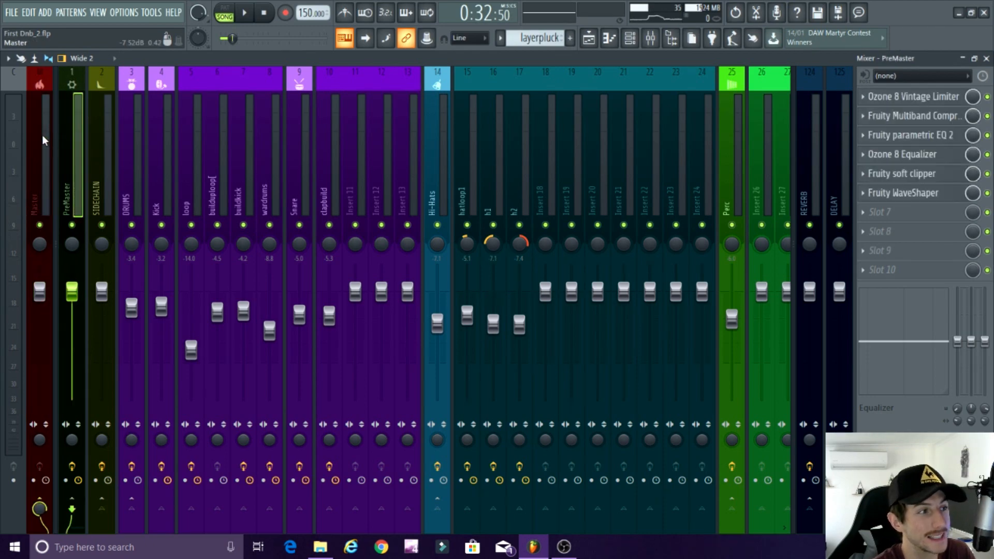
pyautogui.click(42, 136)
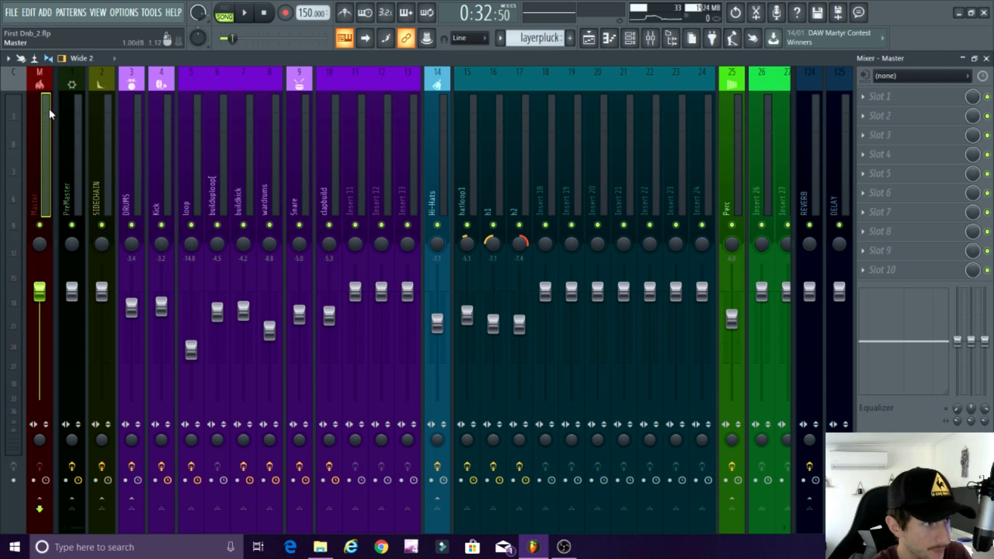
pyautogui.click(72, 127)
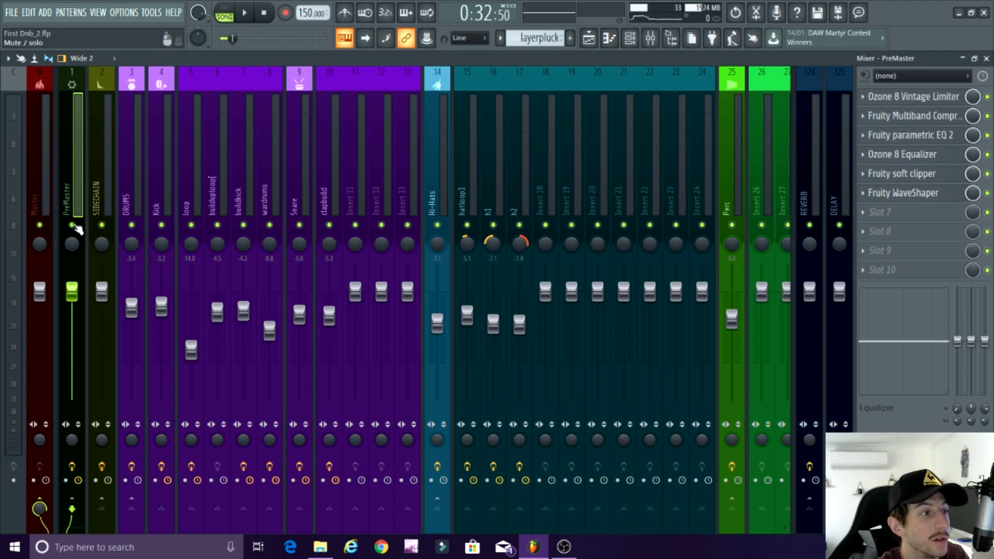
# Switch the PreMaster's Vintage Limiter and Multiband Compressor off and on again, and check the Master track's effect slots against it.
pyautogui.click(988, 96)
pyautogui.click(988, 116)
pyautogui.click(987, 116)
pyautogui.click(988, 96)
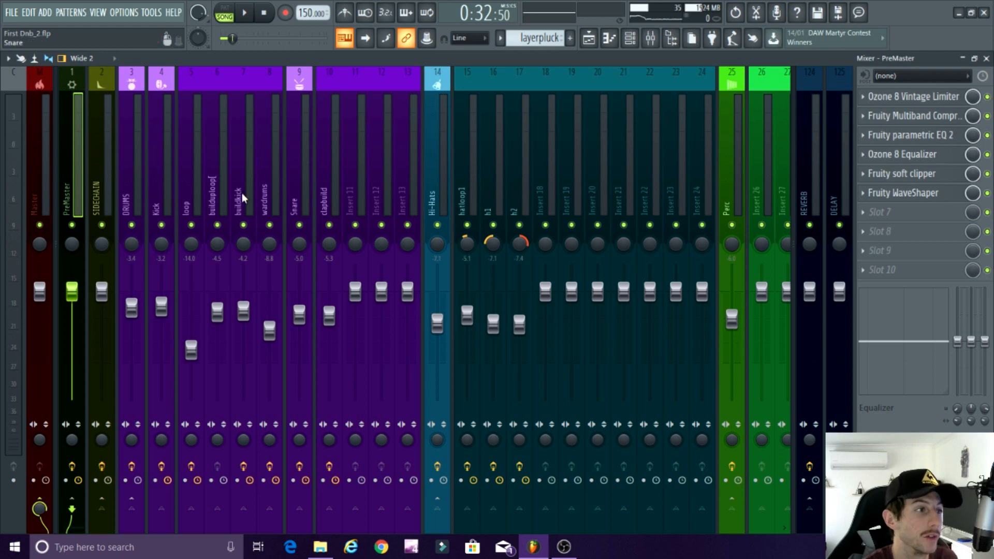
pyautogui.click(38, 169)
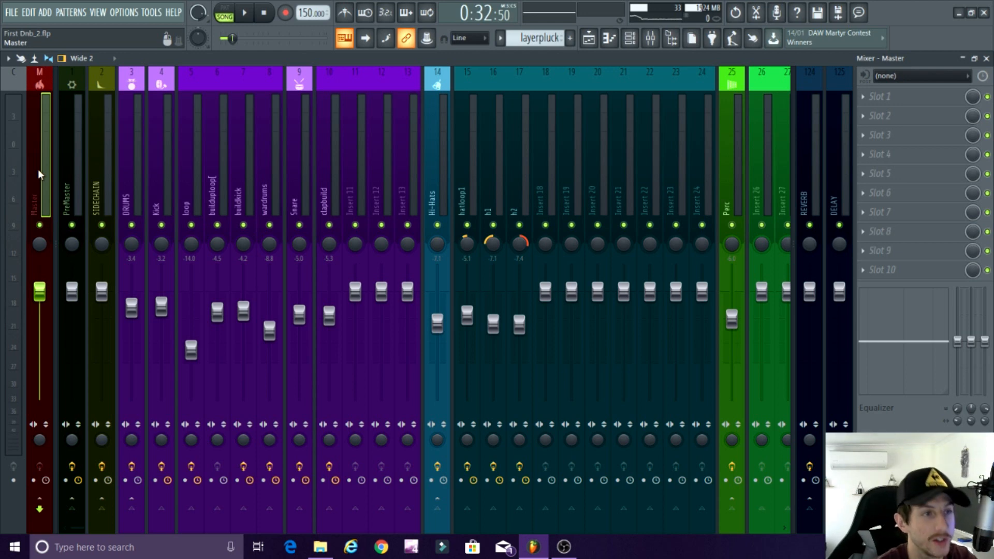
pyautogui.click(75, 153)
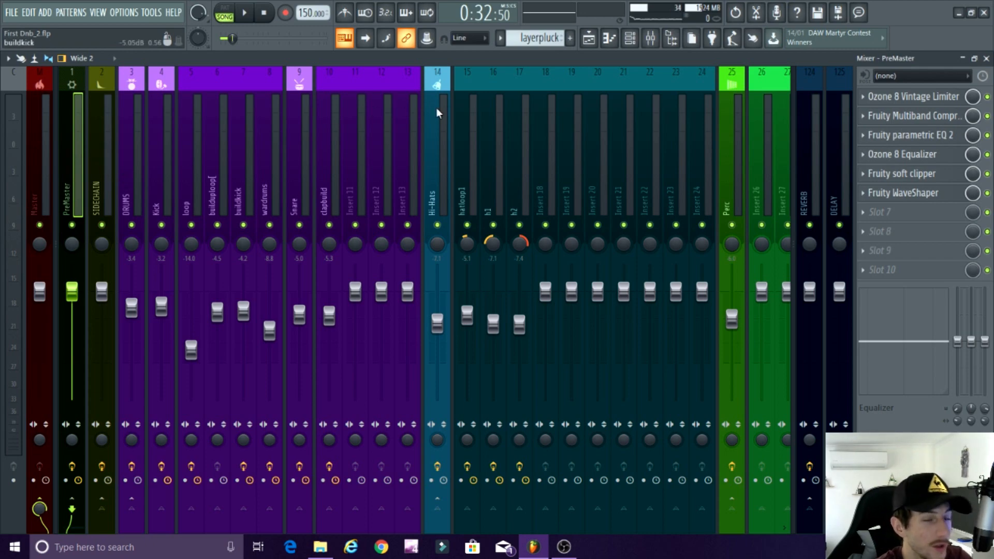
# Move the song position to about bar 14 in the playlist, hiding the channel rack, and return to the mixer.
pyautogui.click(986, 58)
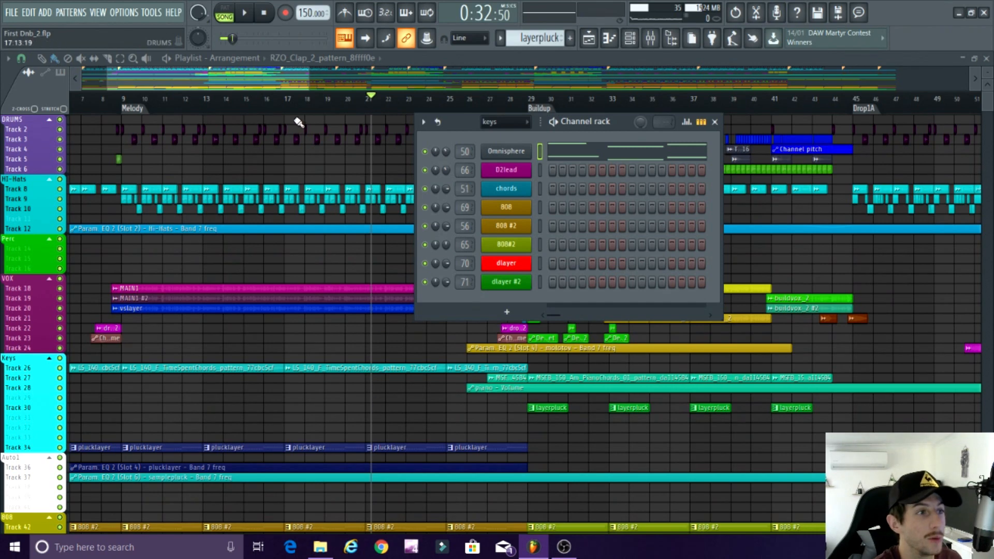
pyautogui.click(236, 99)
pyautogui.press('F6')
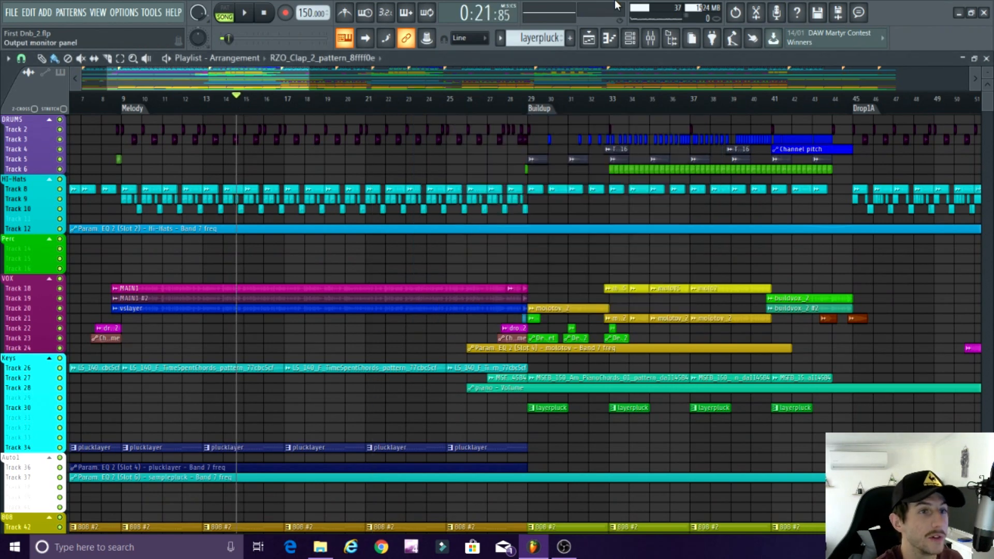
pyautogui.click(632, 41)
pyautogui.click(651, 37)
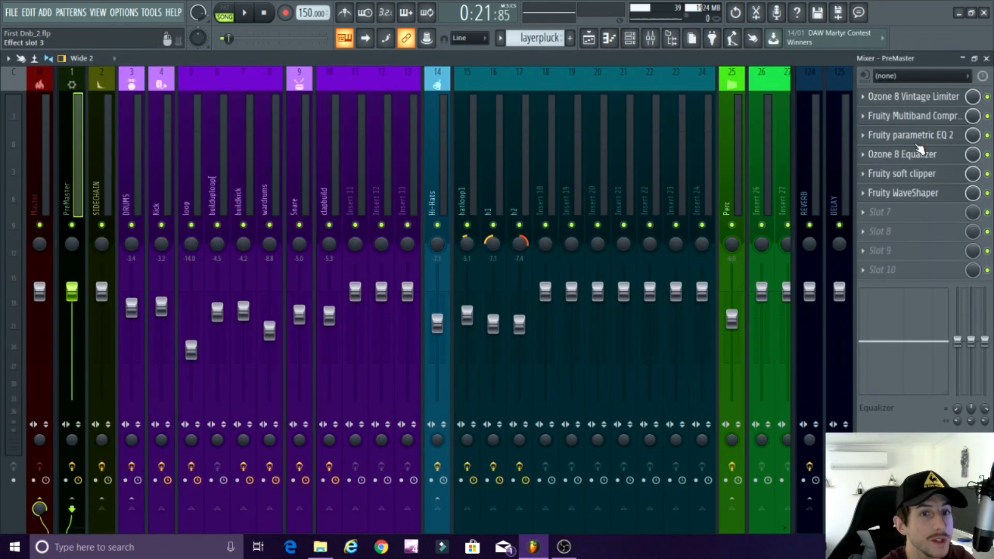
# Review the mode, threshold, ceiling and character of the PreMaster's Ozone 8 Vintage Limiter and close the plugin.
pyautogui.click(915, 98)
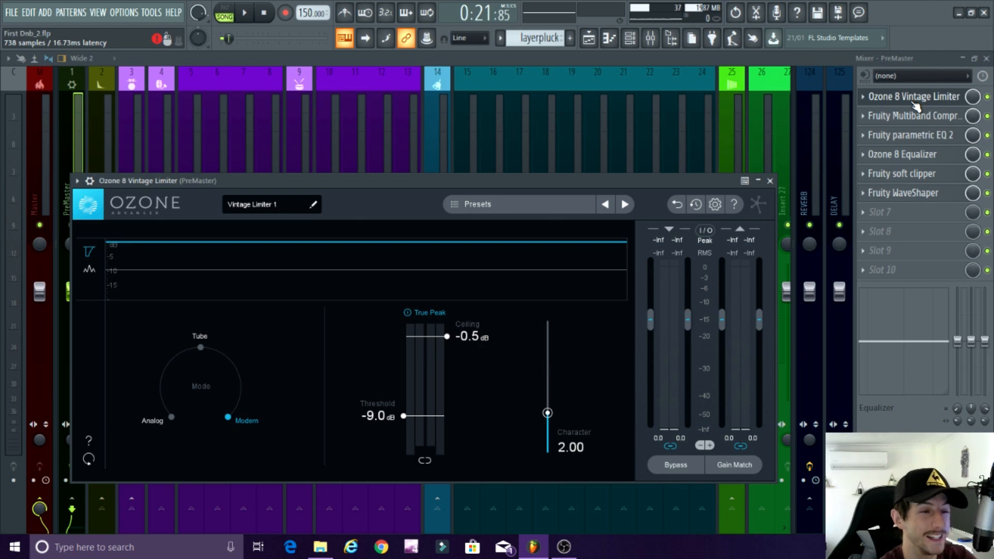
pyautogui.moveTo(533, 179); pyautogui.dragTo(585, 100)
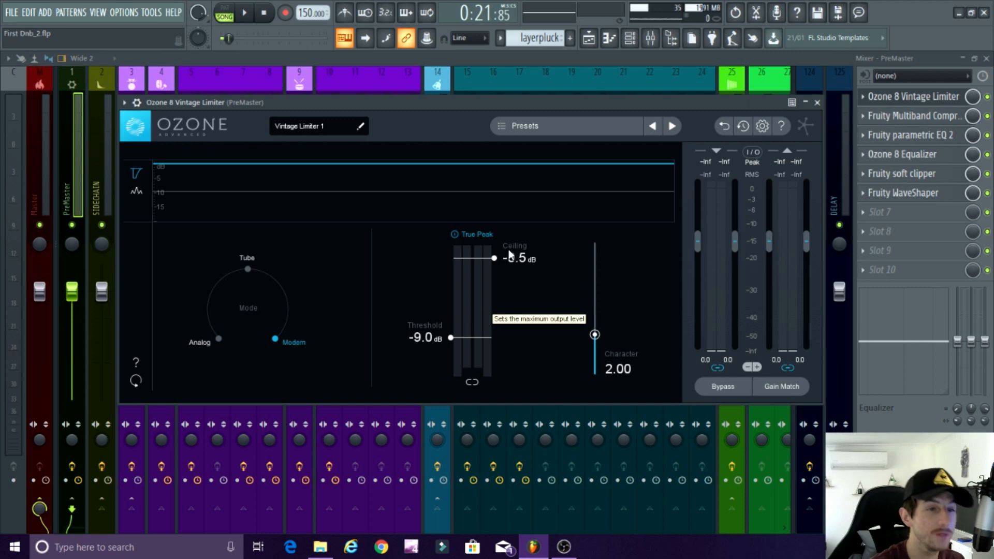
pyautogui.click(817, 102)
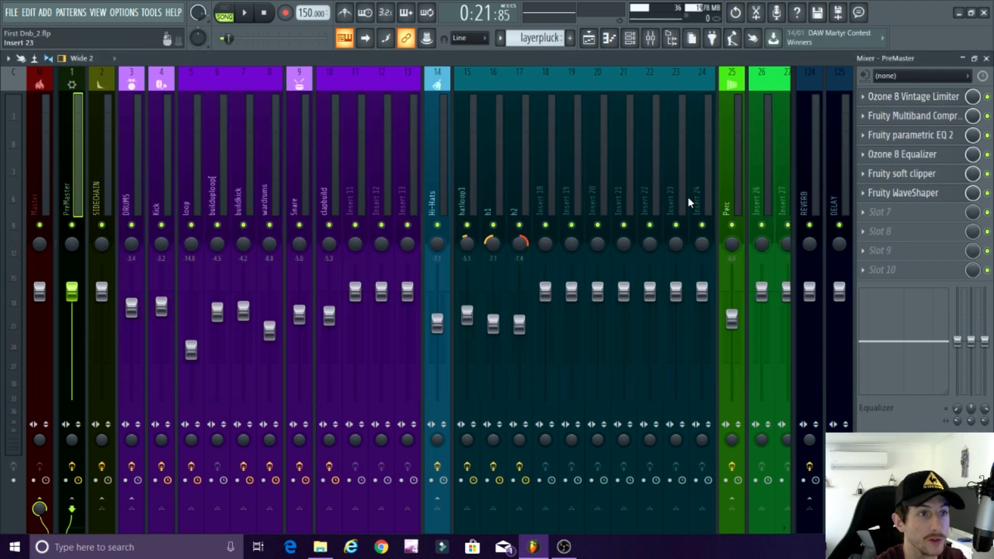
# Open the PreMaster's Fruity Multiband Compressor and place its window over the upper part of the mixer tracks.
pyautogui.click(894, 124)
pyautogui.moveTo(417, 198); pyautogui.dragTo(598, 146)
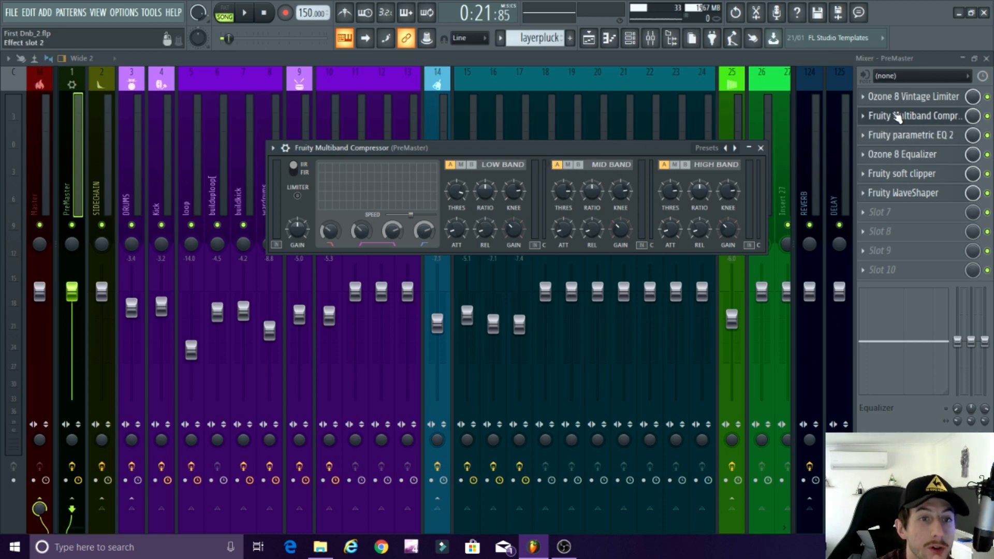
pyautogui.moveTo(621, 148); pyautogui.dragTo(636, 110)
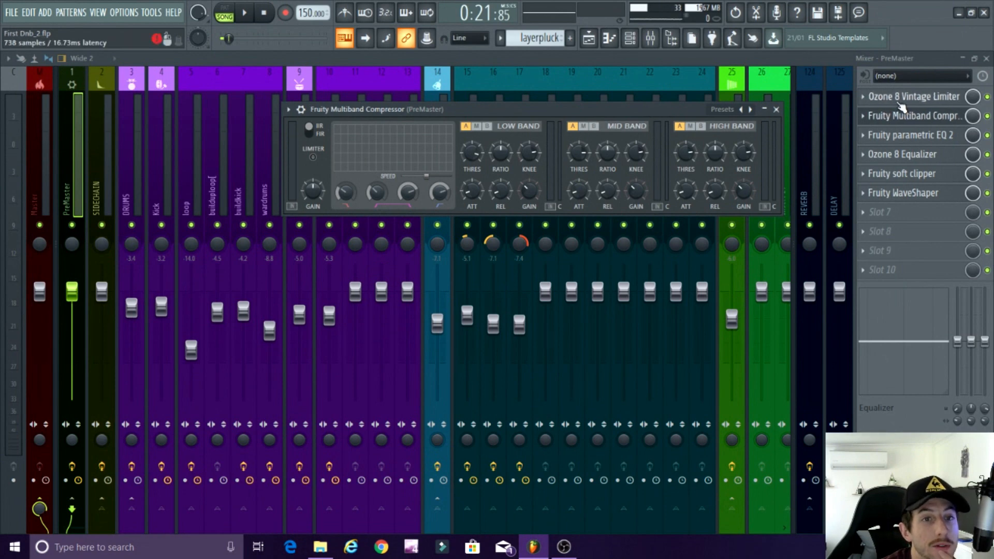
pyautogui.moveTo(642, 105); pyautogui.dragTo(667, 120)
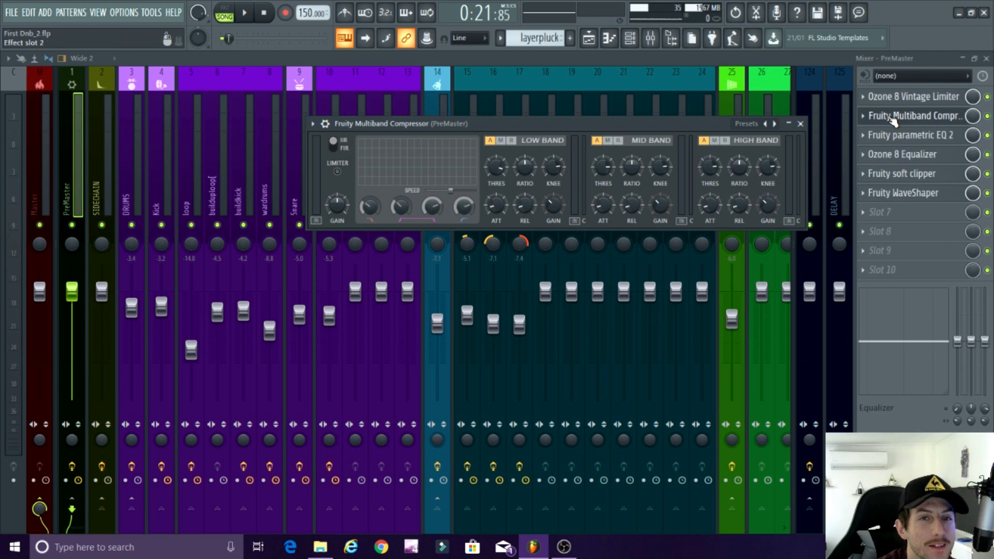
pyautogui.moveTo(654, 122); pyautogui.dragTo(623, 138)
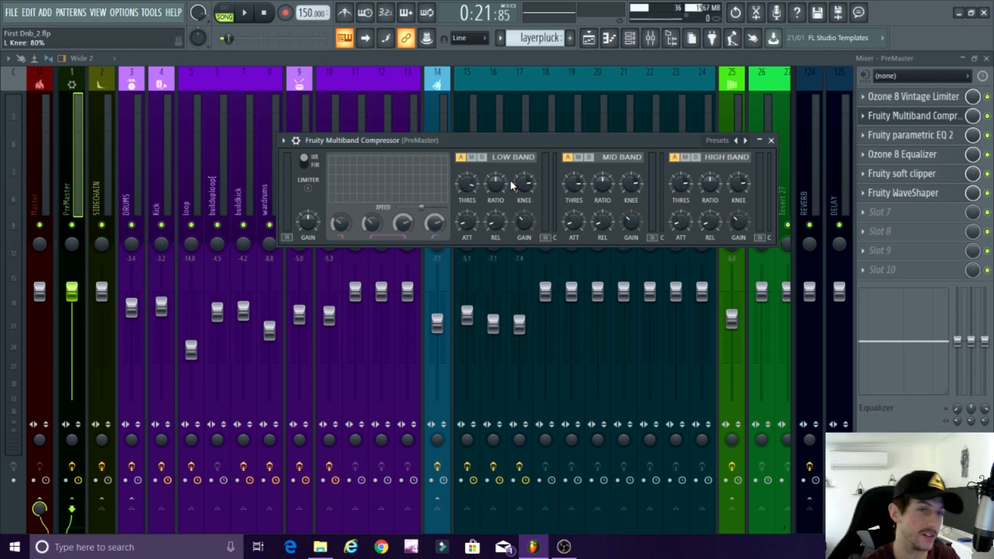
# Play two passages of the song to watch the multiband compressor's band meters, pausing after each one.
pyautogui.click(243, 15)
pyautogui.moveTo(497, 139); pyautogui.dragTo(455, 136)
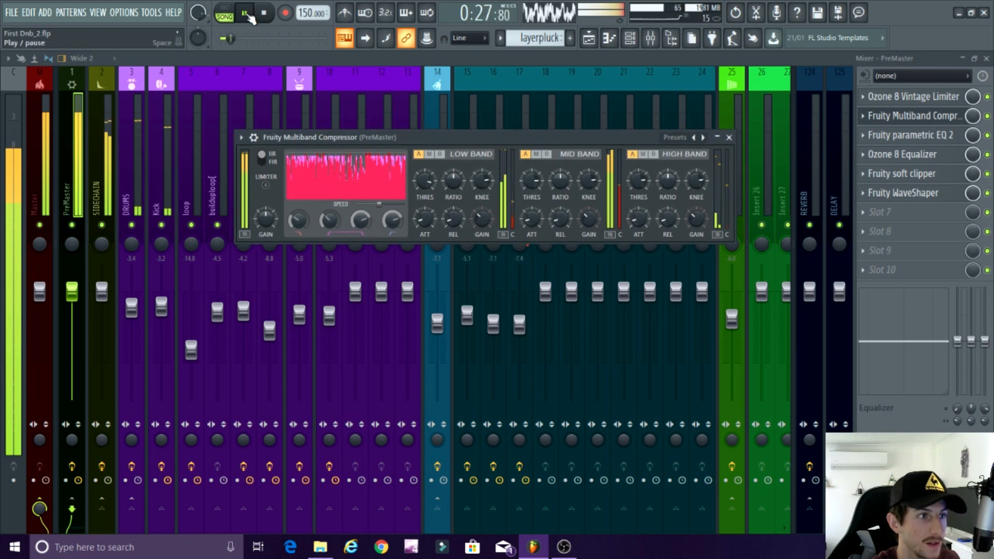
pyautogui.press('space')
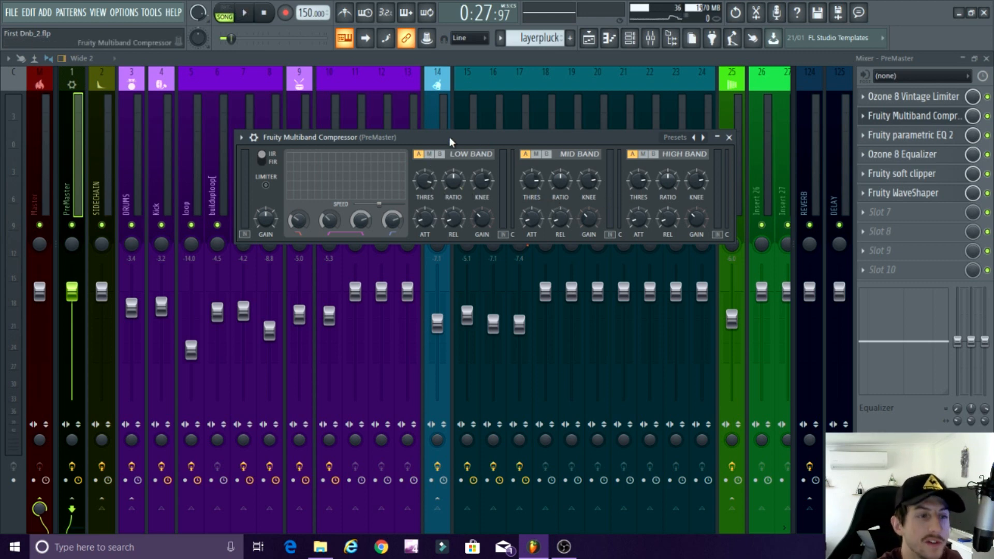
pyautogui.click(253, 17)
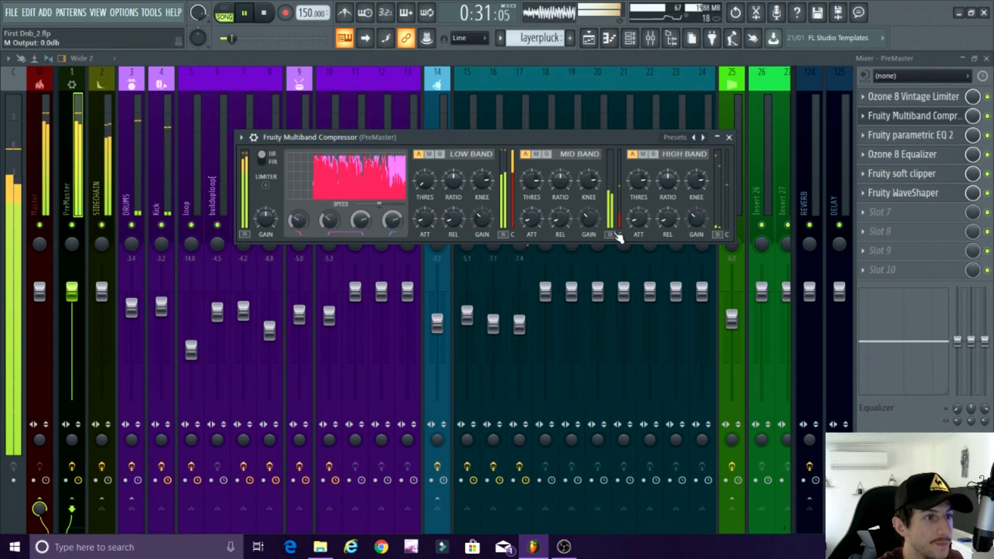
pyautogui.click(249, 16)
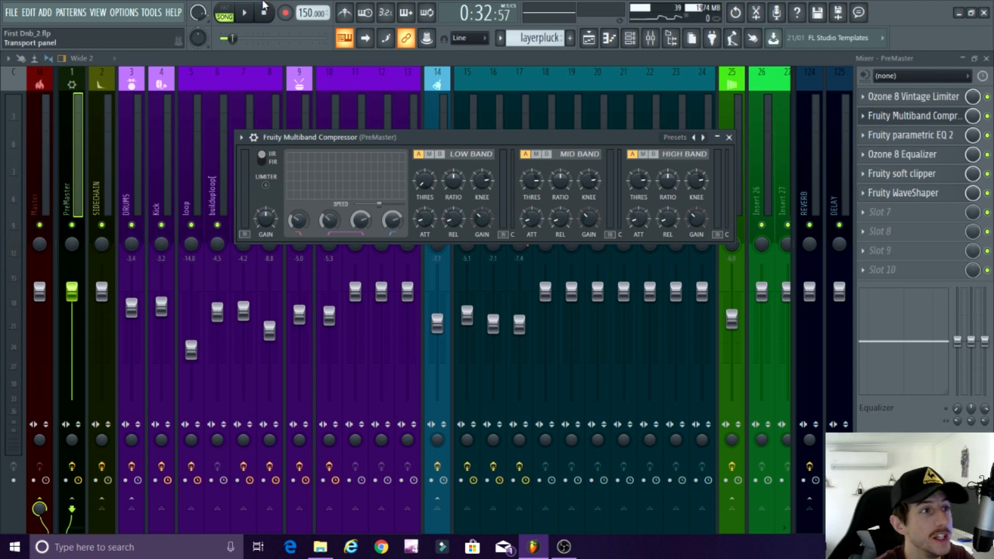
# Play the song from further into the buildup and adjust the multiband compressor's low band threshold by ear.
pyautogui.click(231, 18)
pyautogui.click(231, 21)
pyautogui.press('space')
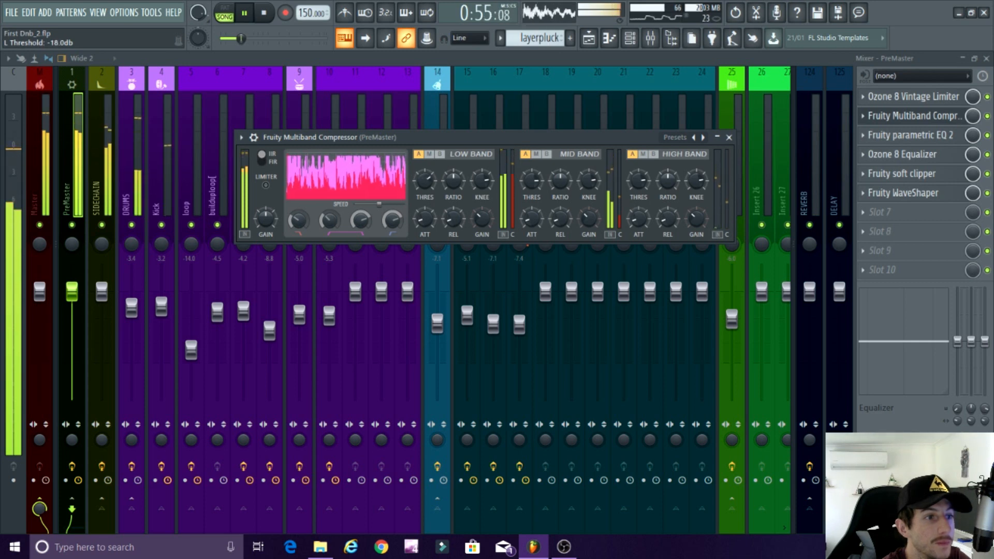
pyautogui.moveTo(428, 181); pyautogui.dragTo(428, 141)
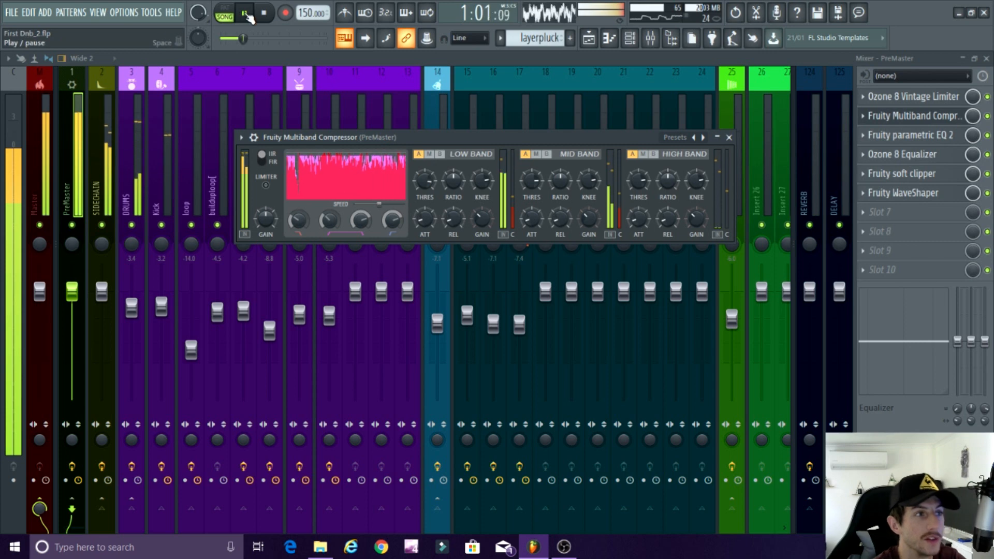
pyautogui.press('space')
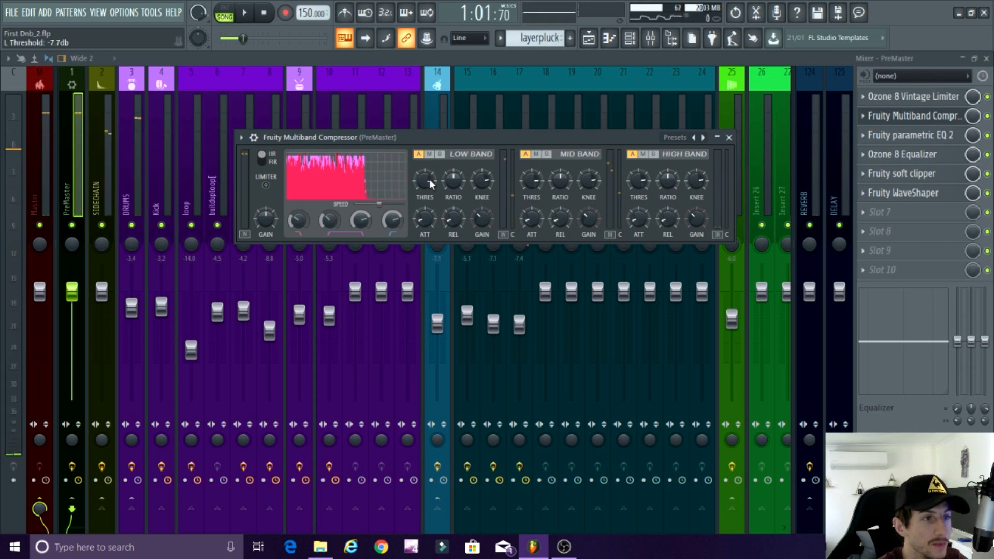
pyautogui.moveTo(430, 179); pyautogui.dragTo(430, 190)
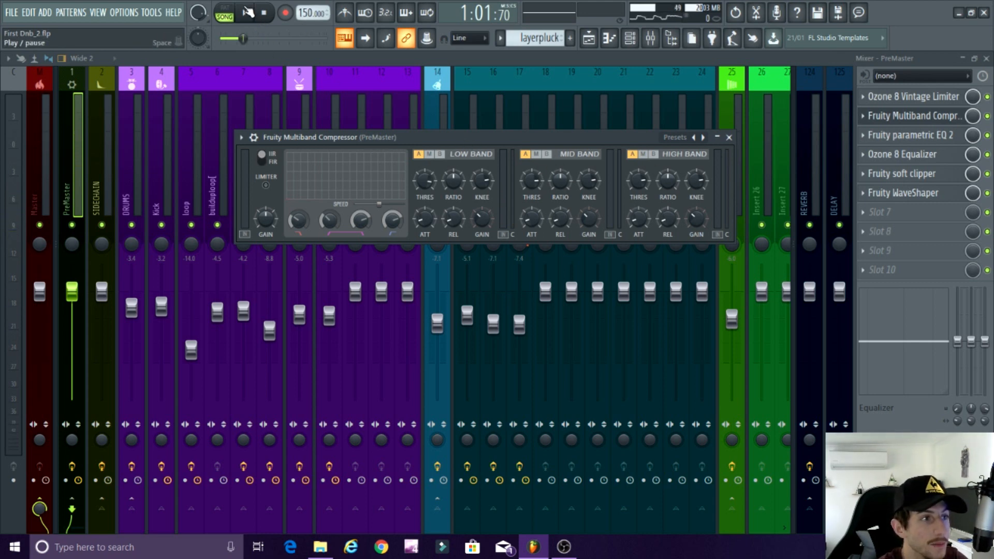
# Set the compressor's low band crossover frequency to 333 Hz while the song plays, and pause playback.
pyautogui.press('space')
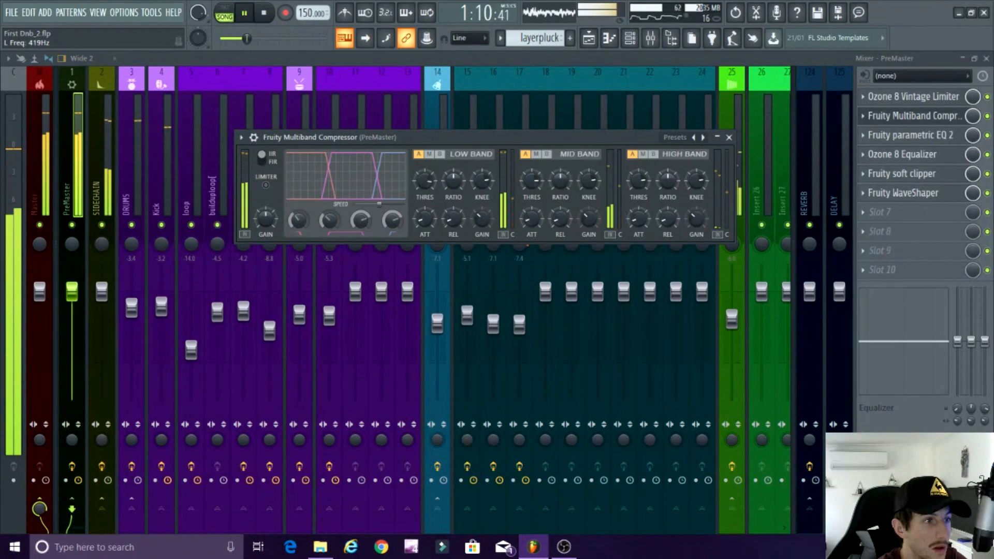
pyautogui.click(299, 221)
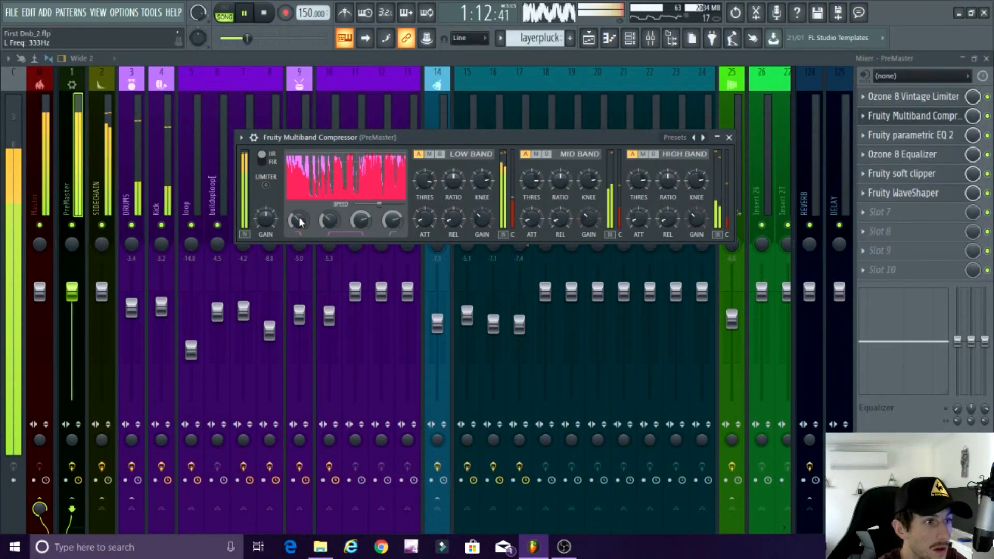
pyautogui.press('space')
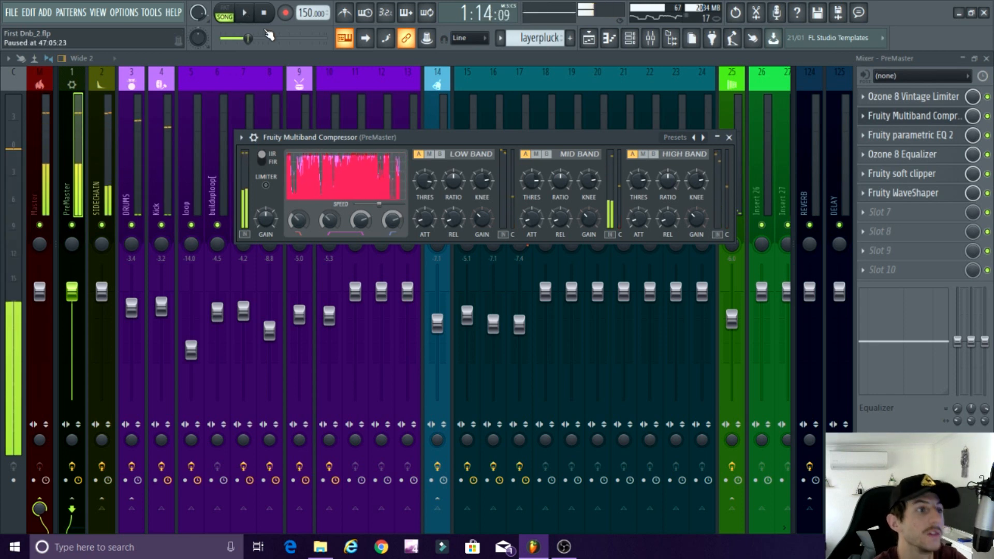
# Lower the compressor's low band crossover frequency to 91 Hz with playback paused.
pyautogui.moveTo(297, 221); pyautogui.dragTo(301, 219)
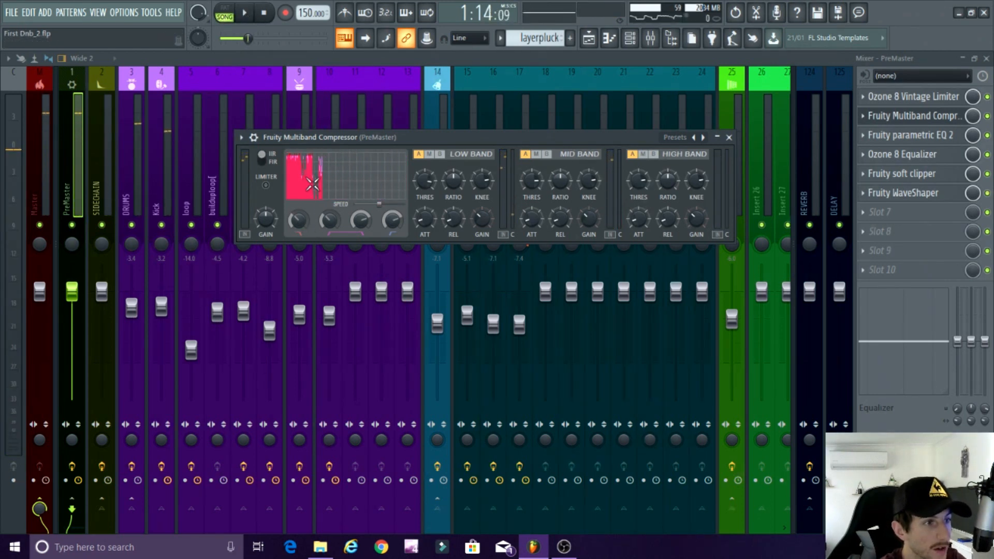
pyautogui.click(302, 219)
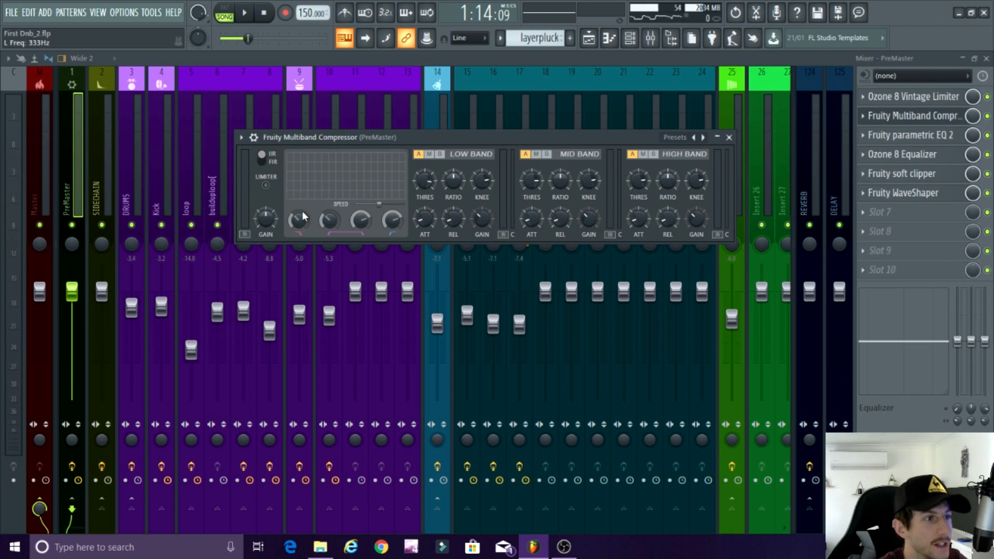
pyautogui.moveTo(301, 218); pyautogui.dragTo(301, 218)
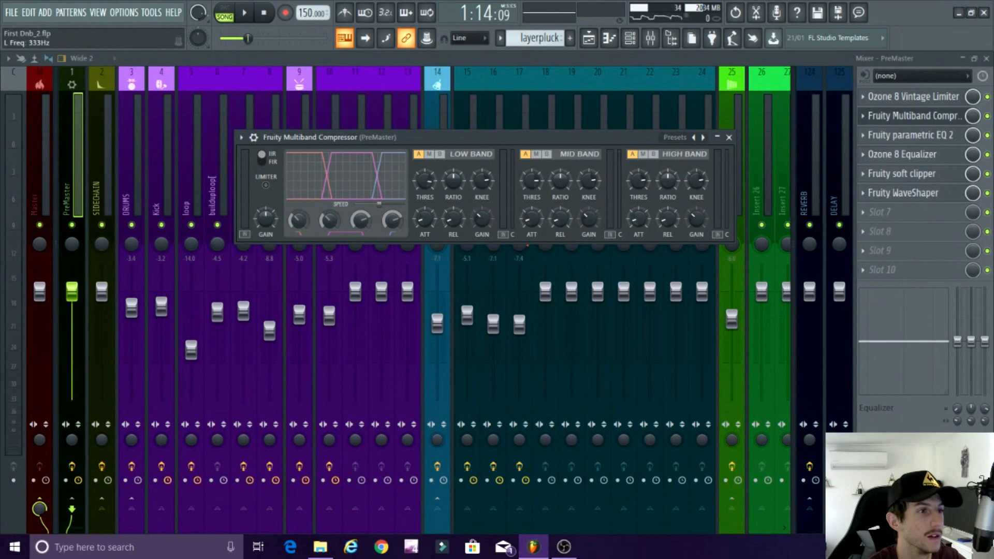
pyautogui.click(299, 220)
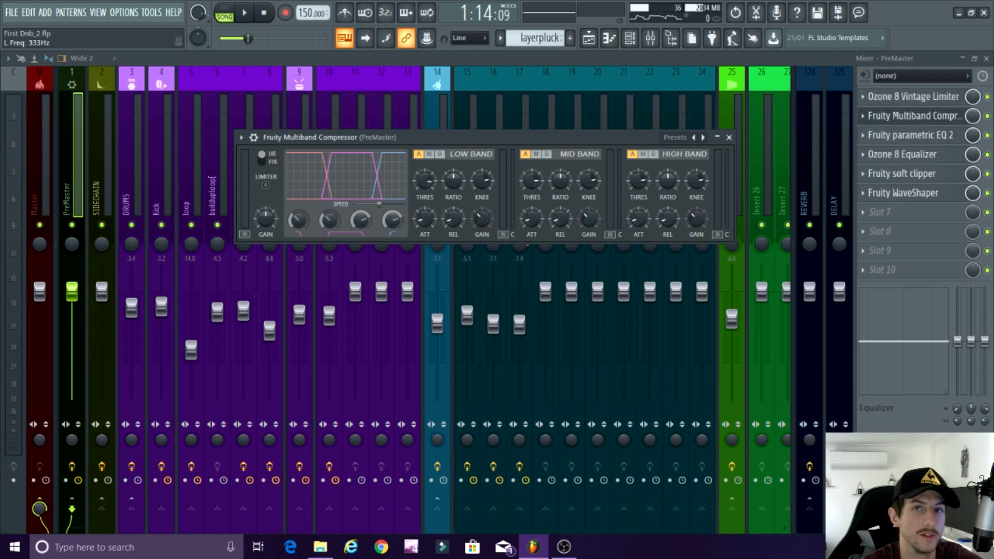
pyautogui.moveTo(298, 221); pyautogui.dragTo(299, 223)
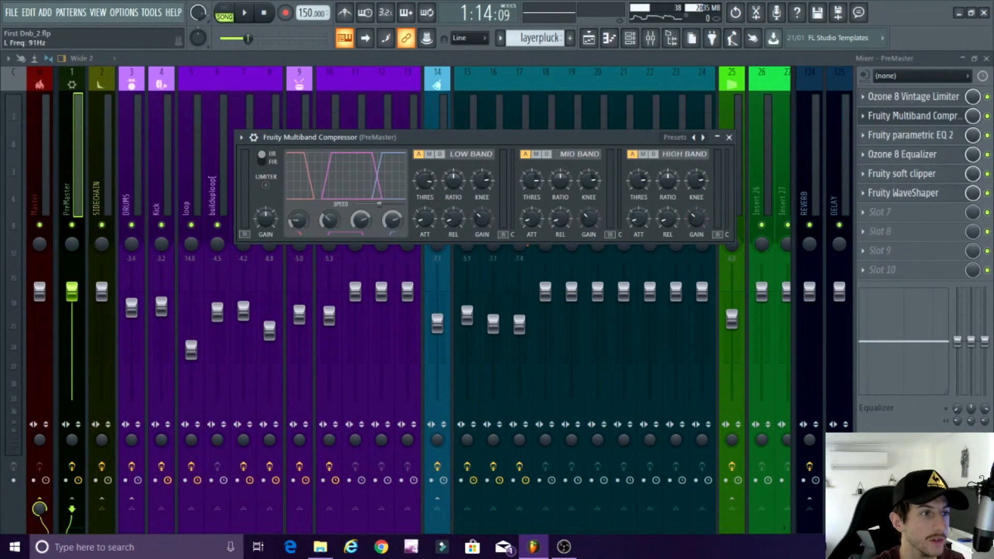
# Resume playback, raise the compressor's low band crossover frequency to 270 Hz, and pause the song.
pyautogui.click(248, 13)
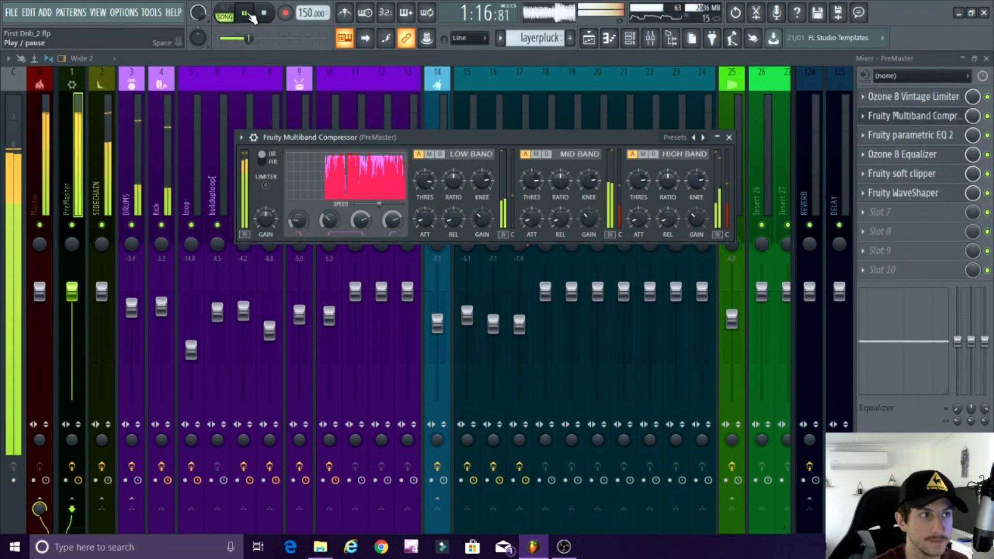
pyautogui.moveTo(299, 221); pyautogui.dragTo(298, 211)
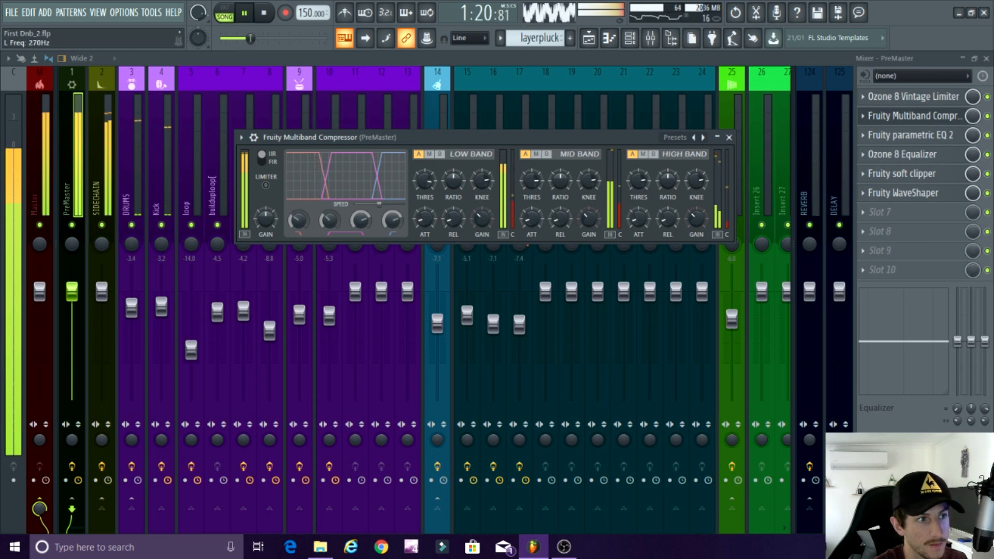
pyautogui.click(246, 16)
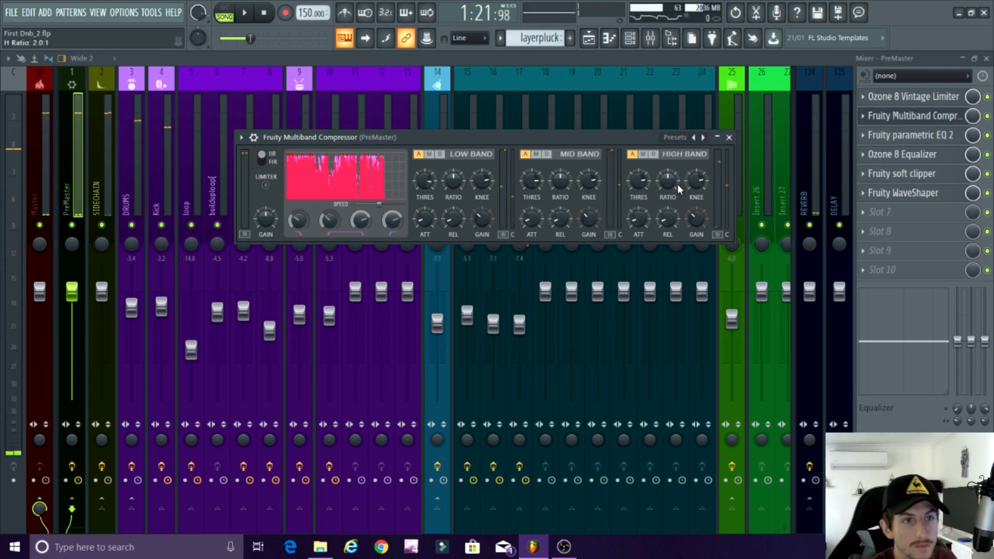
# Close the multiband compressor, open the PreMaster's Fruity Parametric EQ 2 clear of the channel labels, and inspect its low shelf and bass bands.
pyautogui.click(729, 137)
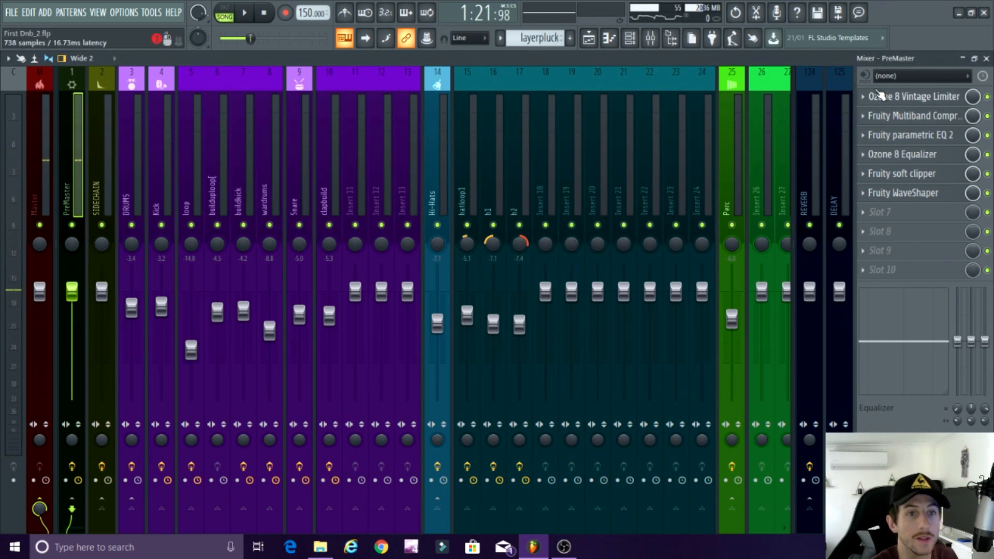
pyautogui.click(886, 136)
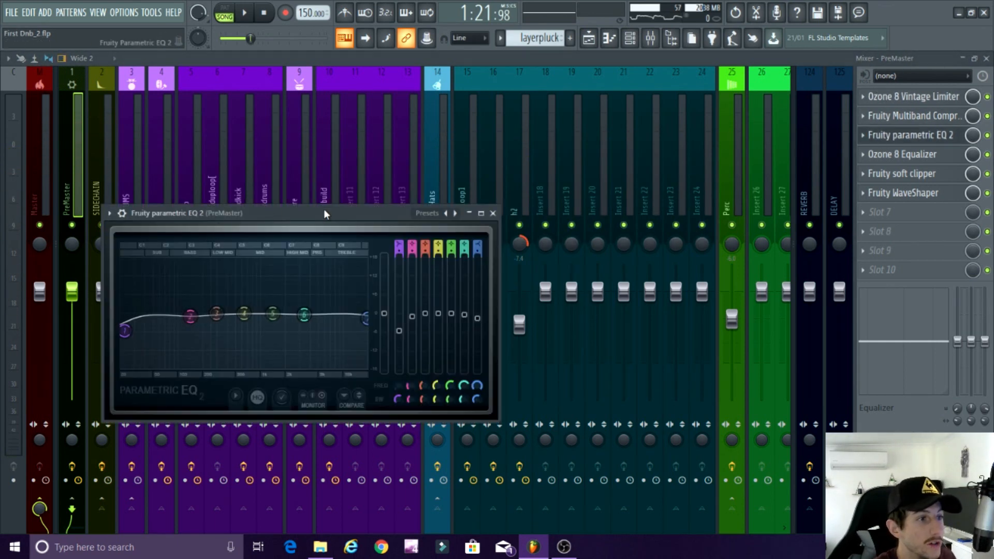
pyautogui.moveTo(324, 209); pyautogui.dragTo(518, 106)
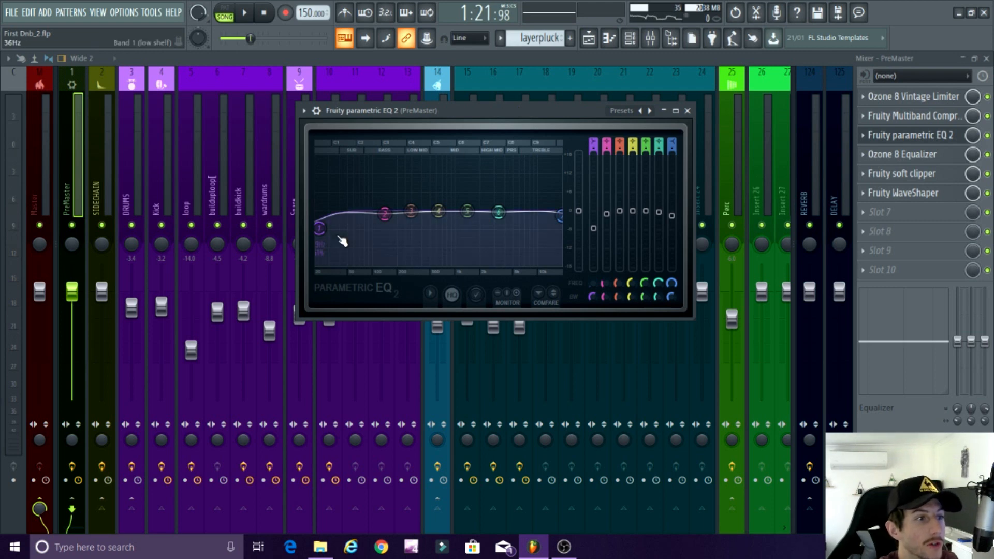
pyautogui.moveTo(328, 238); pyautogui.dragTo(325, 225)
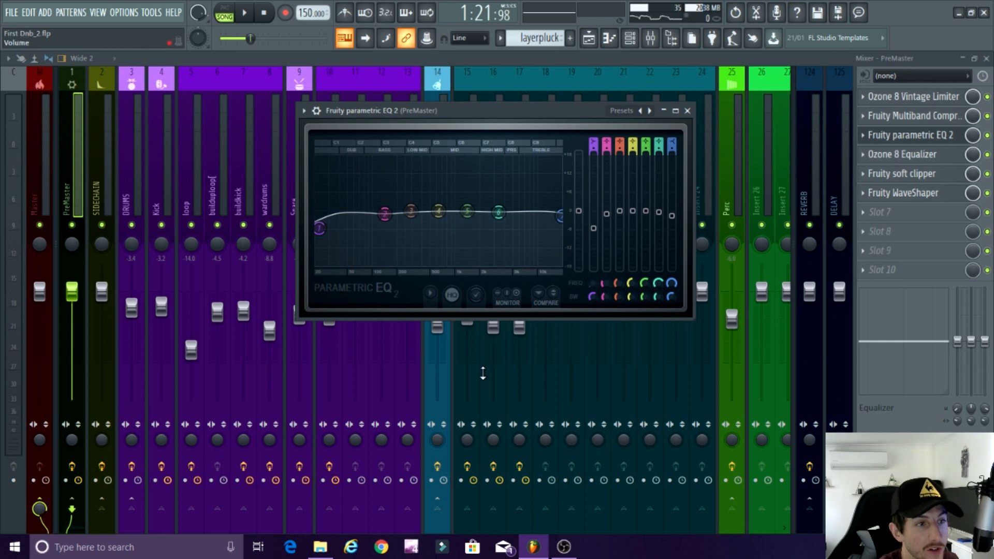
pyautogui.moveTo(387, 224); pyautogui.dragTo(391, 218)
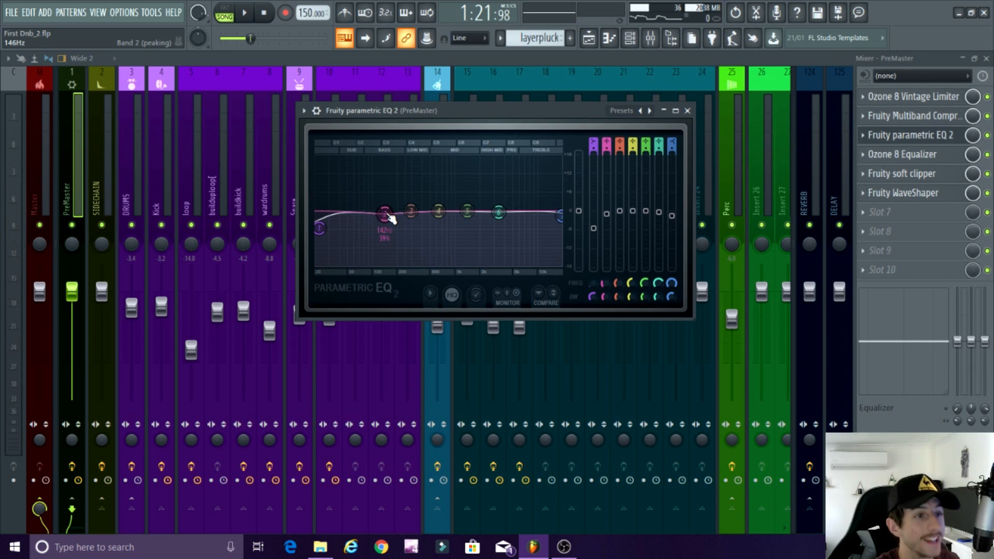
# Raise band 6 of the parametric EQ slightly while the song plays, pause playback, and close the EQ.
pyautogui.press('space')
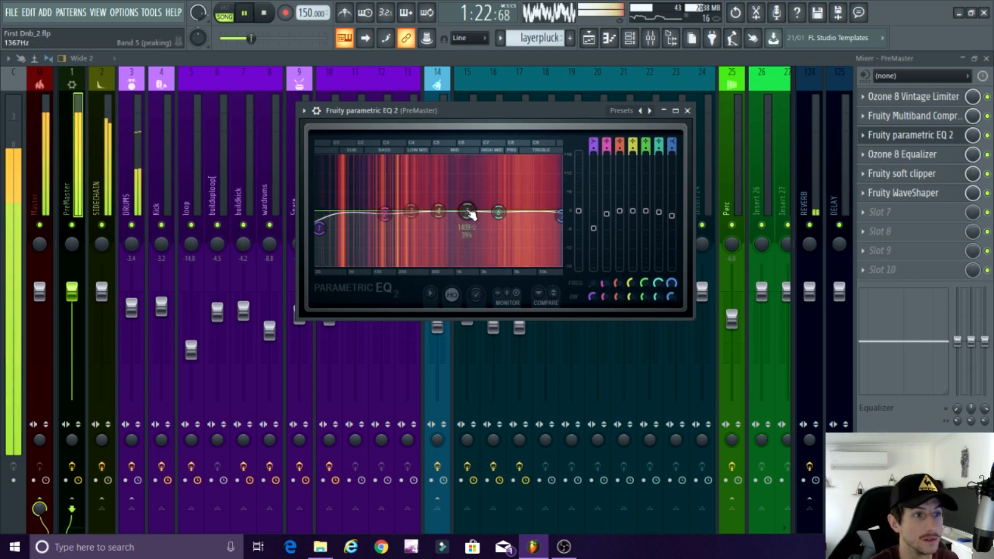
pyautogui.moveTo(505, 215)
pyautogui.mouseDown()
pyautogui.moveTo(484, 196)
pyautogui.moveTo(507, 152)
pyautogui.moveTo(513, 237)
pyautogui.moveTo(504, 200)
pyautogui.moveTo(492, 215)
pyautogui.moveTo(498, 209)
pyautogui.mouseUp()
pyautogui.press('space')
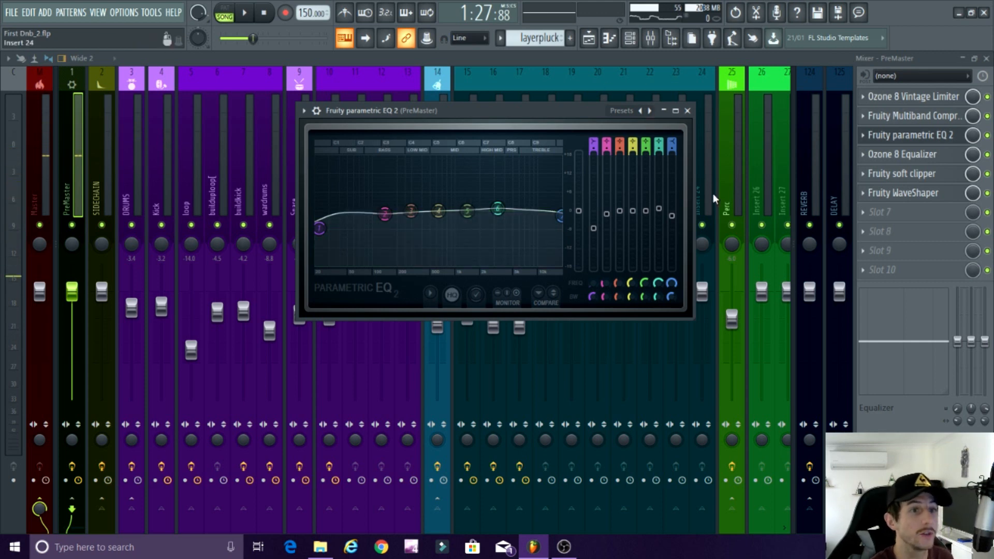
pyautogui.moveTo(694, 198); pyautogui.dragTo(734, 195)
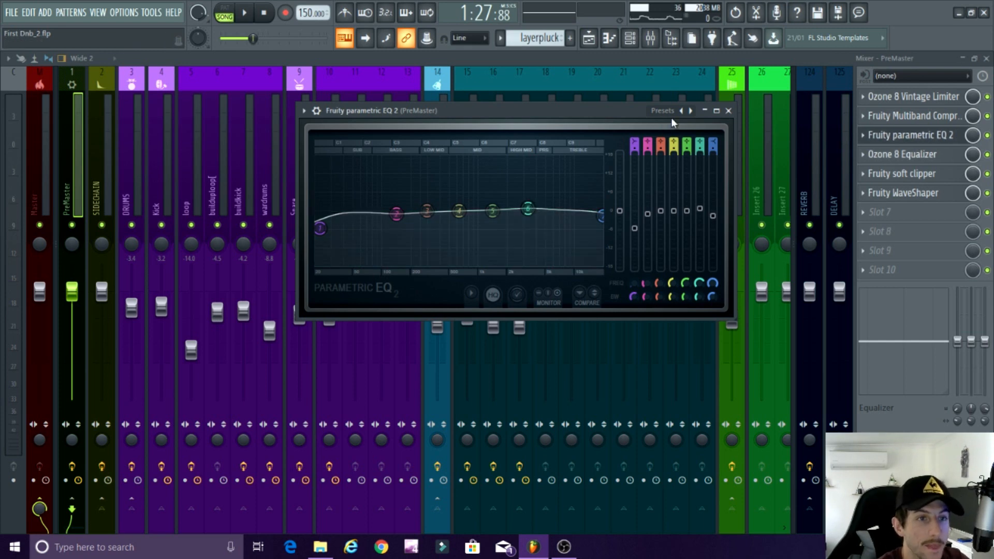
pyautogui.click(728, 111)
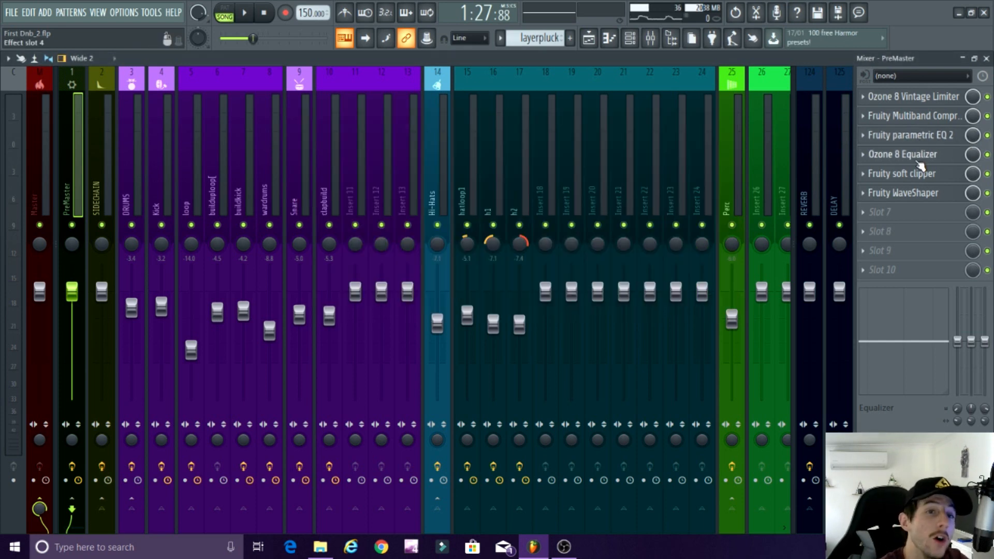
# Open the PreMaster's Ozone 8 Equalizer and compare its Mid and Side curves, ending on Mid.
pyautogui.click(916, 160)
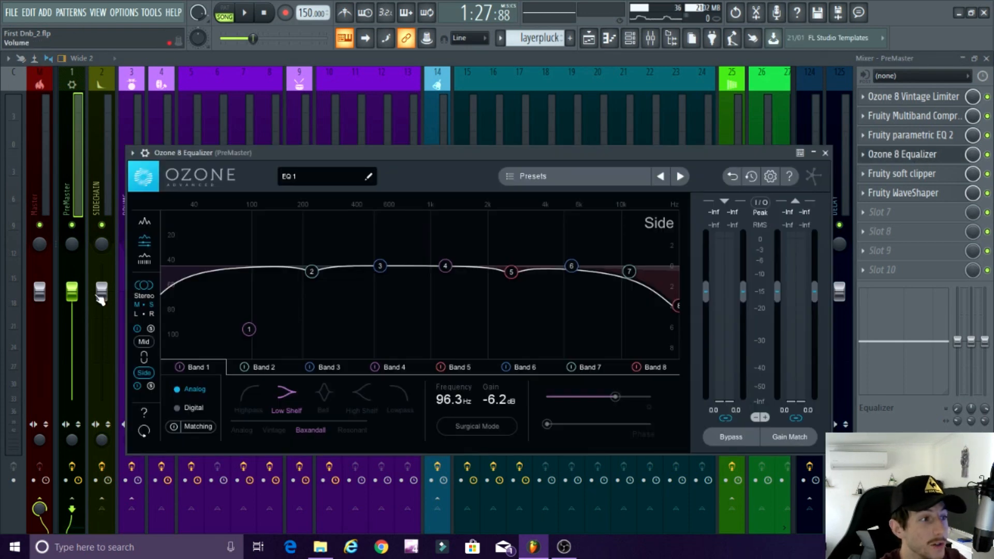
pyautogui.click(141, 341)
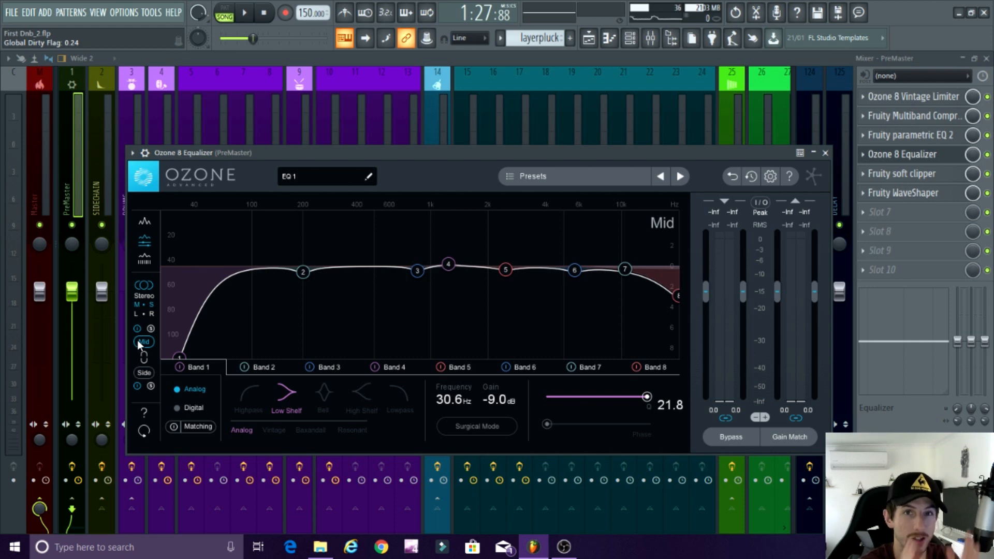
pyautogui.click(146, 372)
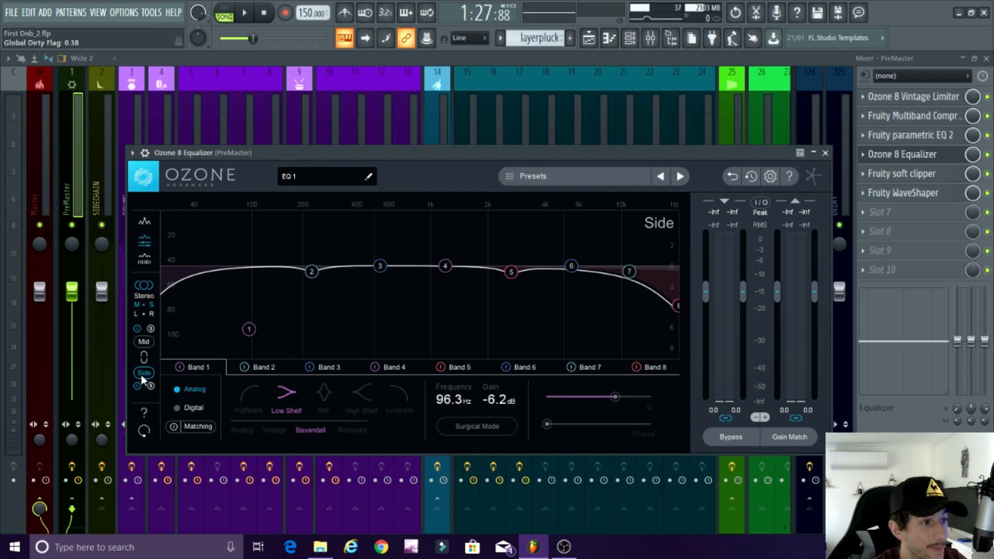
pyautogui.click(144, 342)
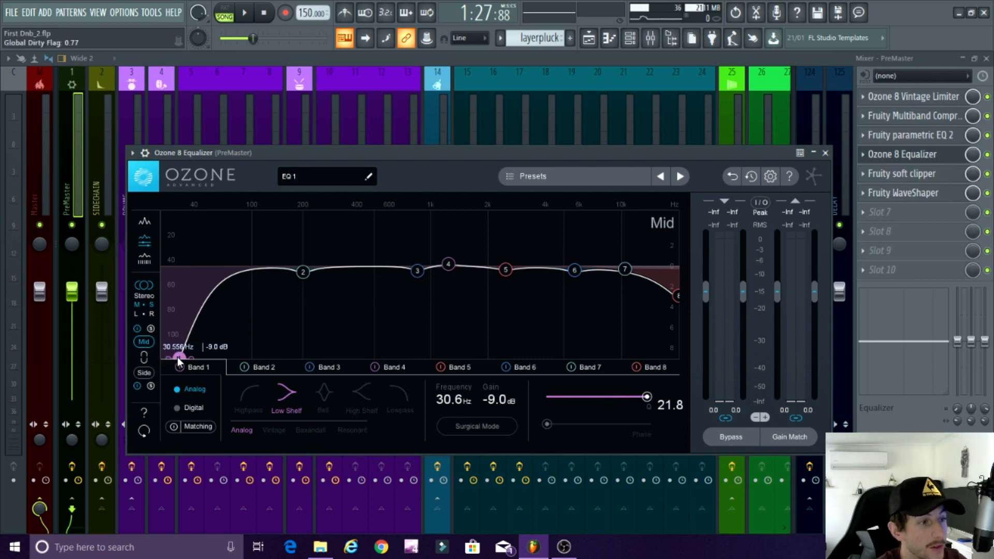
# Set band 2 of the Ozone 8 Equalizer's Mid curve to 204 Hz.
pyautogui.moveTo(177, 356)
pyautogui.mouseDown()
pyautogui.moveTo(163, 359)
pyautogui.moveTo(178, 363)
pyautogui.mouseUp()
pyautogui.click(304, 275)
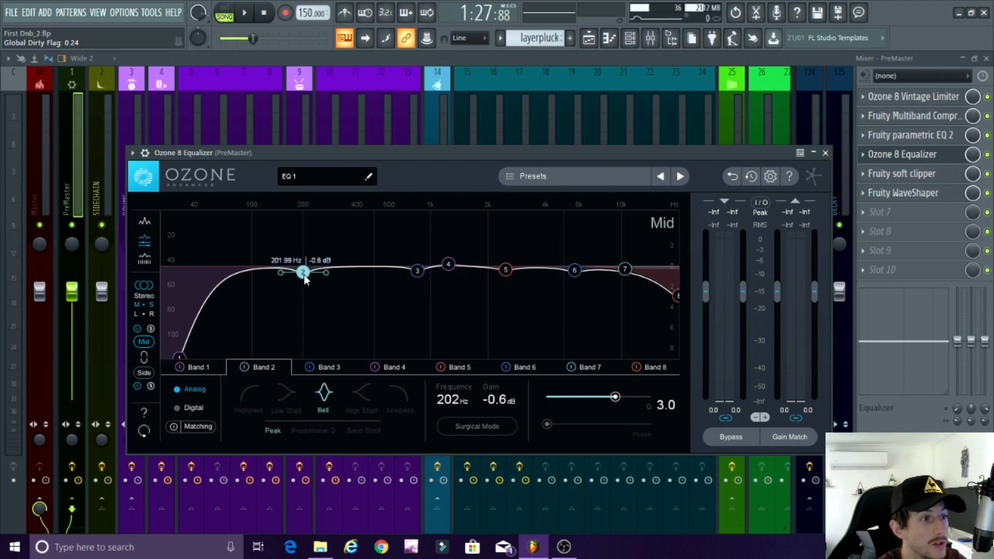
pyautogui.moveTo(303, 275); pyautogui.dragTo(305, 280)
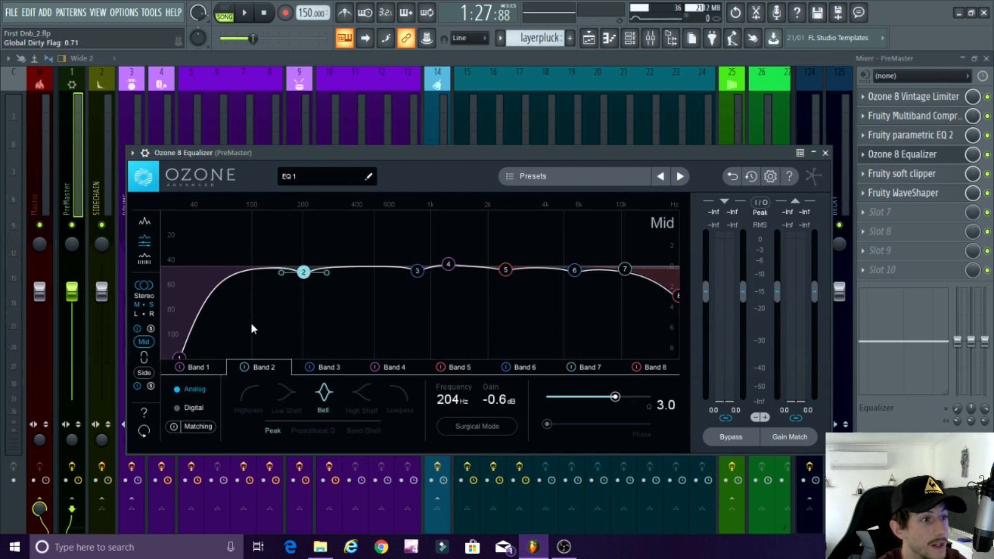
# Examine the settings of bands 1, 3, 5 and 6 on the Ozone 8 Equalizer's Mid curve.
pyautogui.click(183, 359)
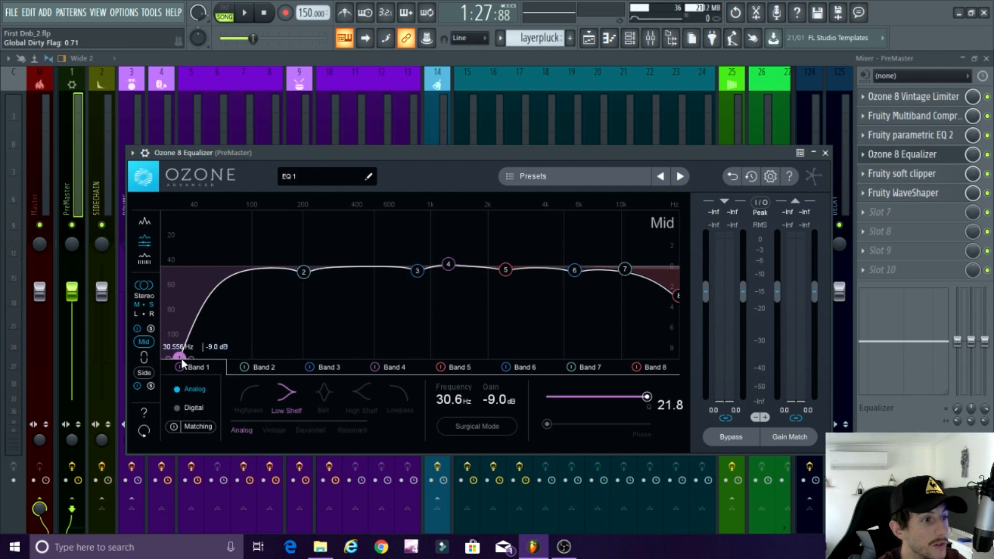
pyautogui.click(418, 271)
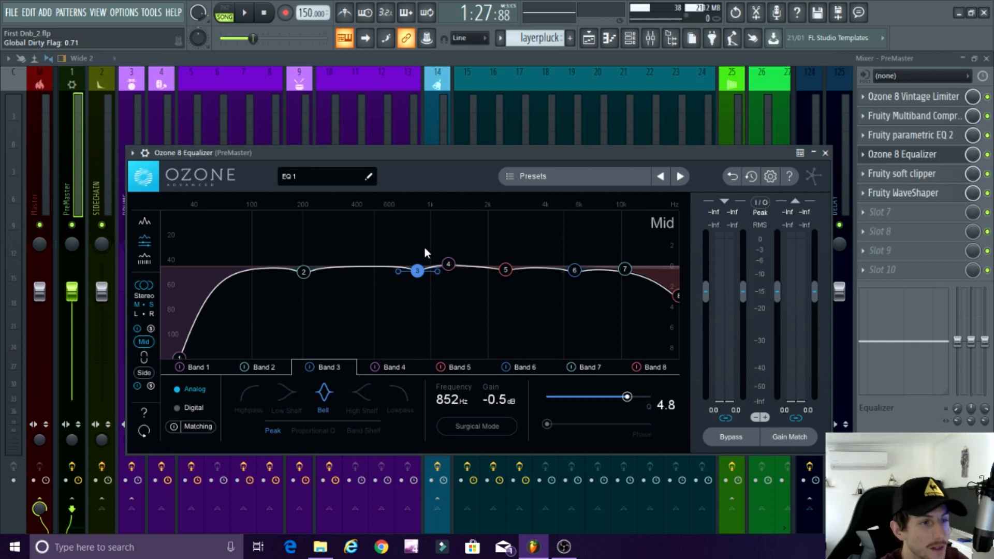
pyautogui.click(506, 271)
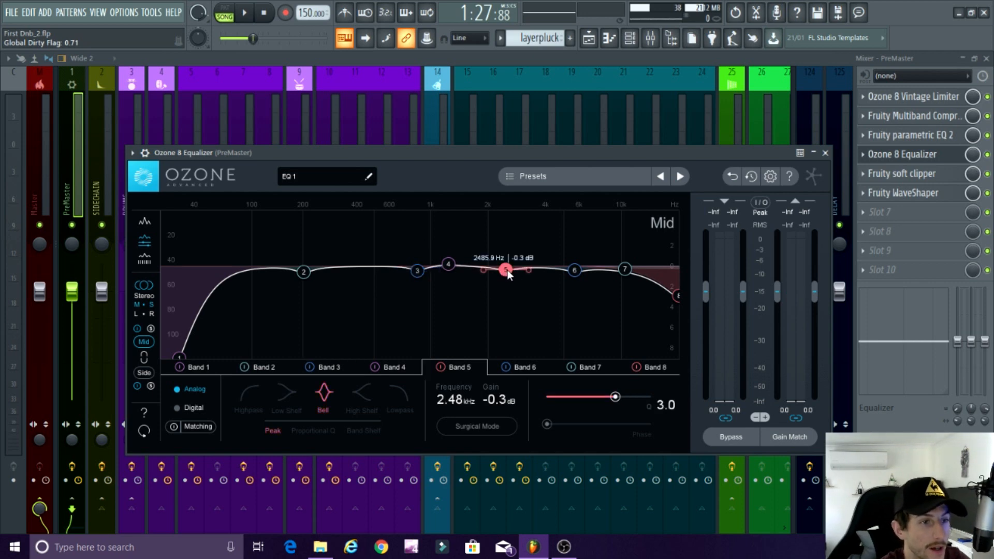
pyautogui.click(577, 270)
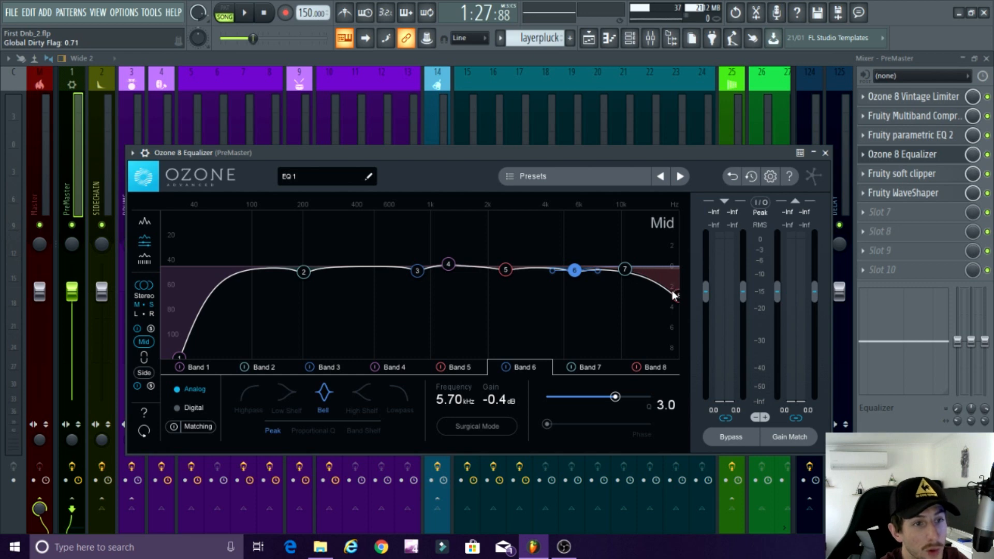
# Play the song to view the Mid and Side spectra in the Ozone 8 Equalizer, pause playback, and close the equalizer.
pyautogui.press('space')
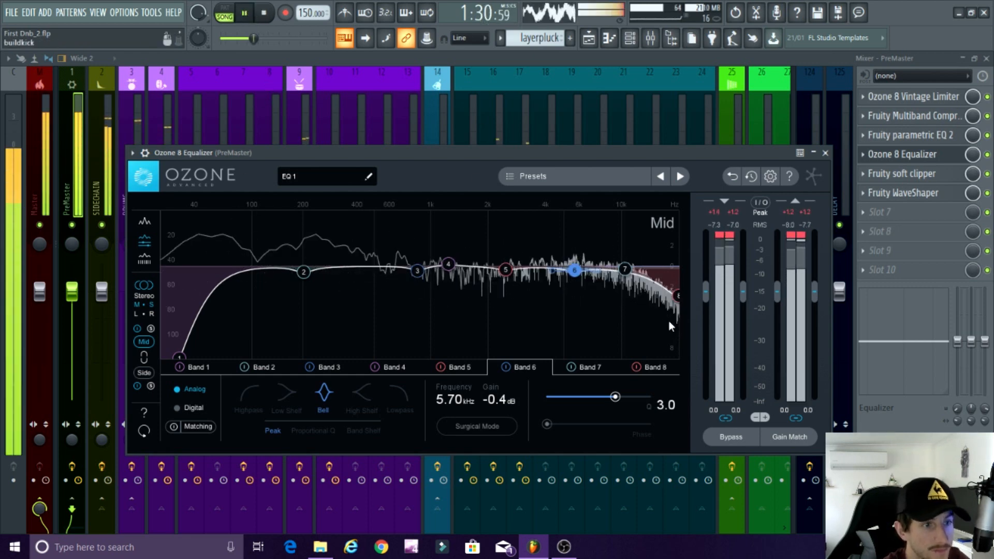
pyautogui.click(144, 372)
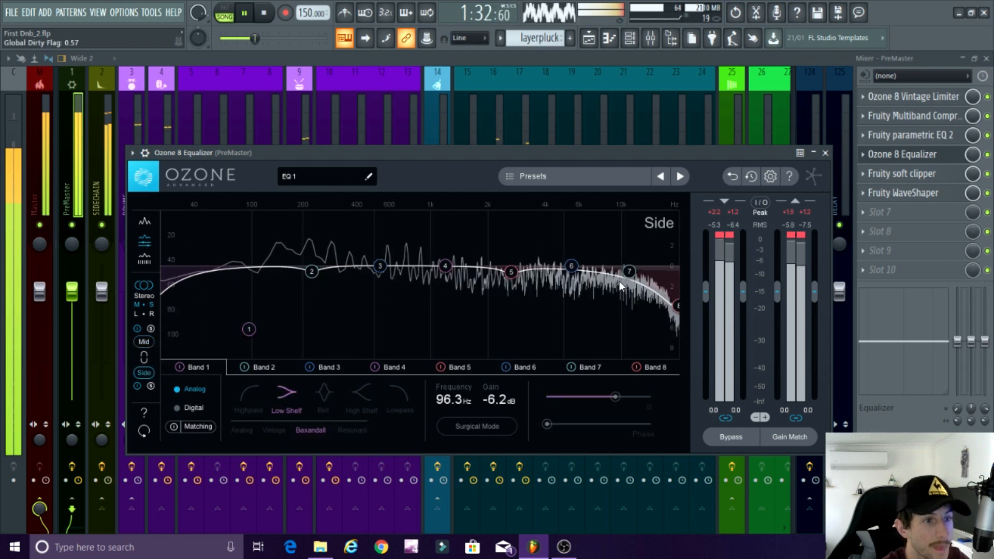
pyautogui.press('space')
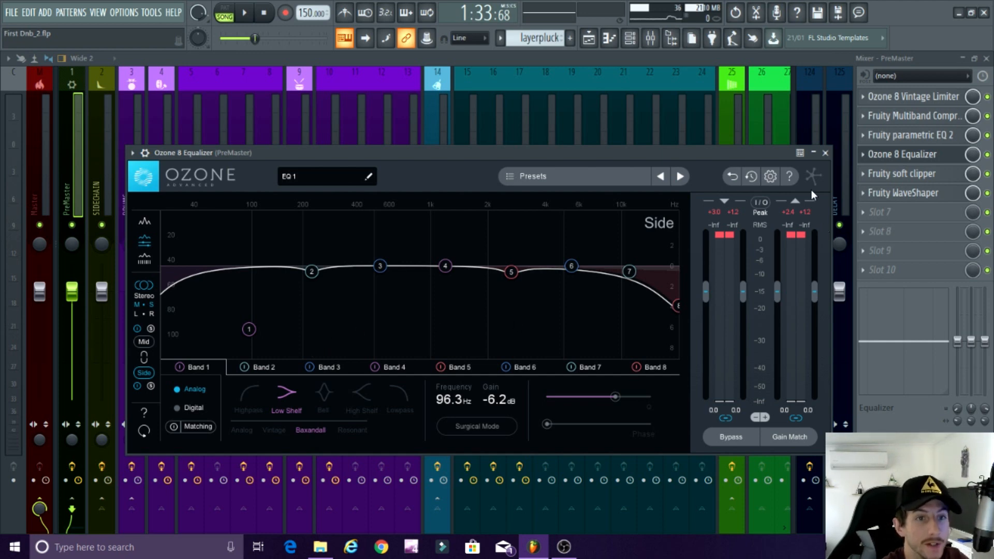
pyautogui.click(825, 152)
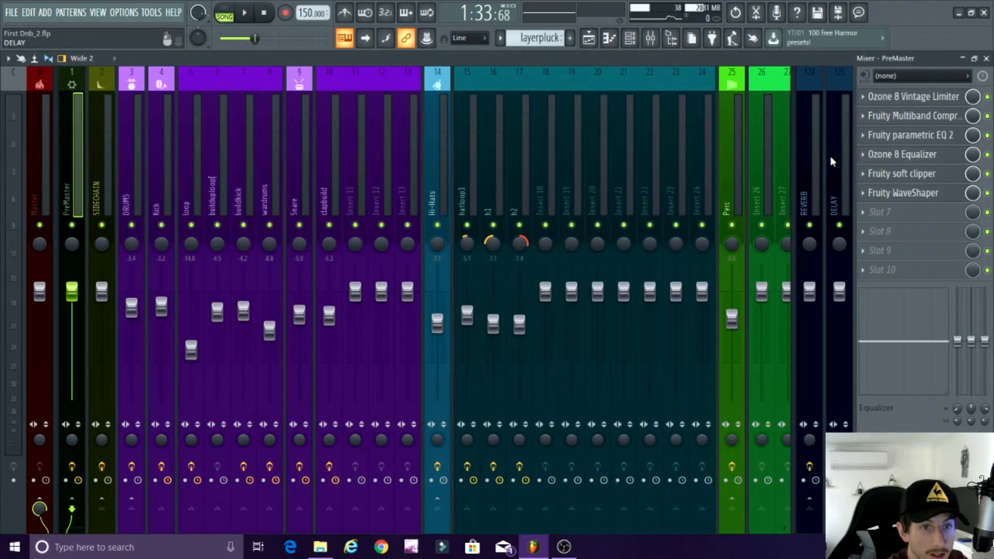
# Open the Fruity soft clipper on the PreMaster and move its window over the middle of the mixer.
pyautogui.click(901, 175)
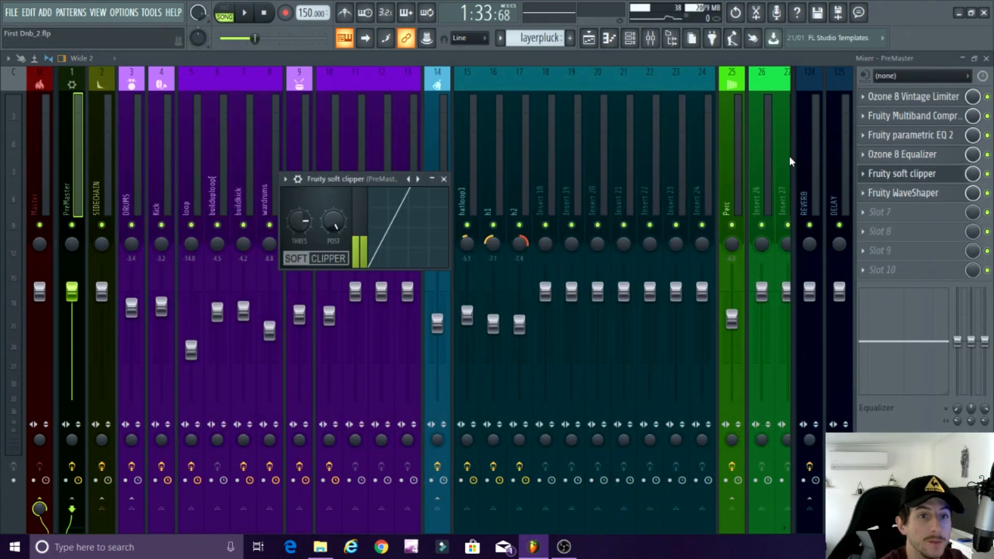
pyautogui.moveTo(369, 179); pyautogui.dragTo(539, 172)
# Check the effect chains of the Hi-Hats, Perc and KEYS mixer channels for soft clippers.
pyautogui.moveTo(107, 532)
pyautogui.mouseDown()
pyautogui.moveTo(64, 535)
pyautogui.moveTo(293, 529)
pyautogui.moveTo(88, 531)
pyautogui.mouseUp()
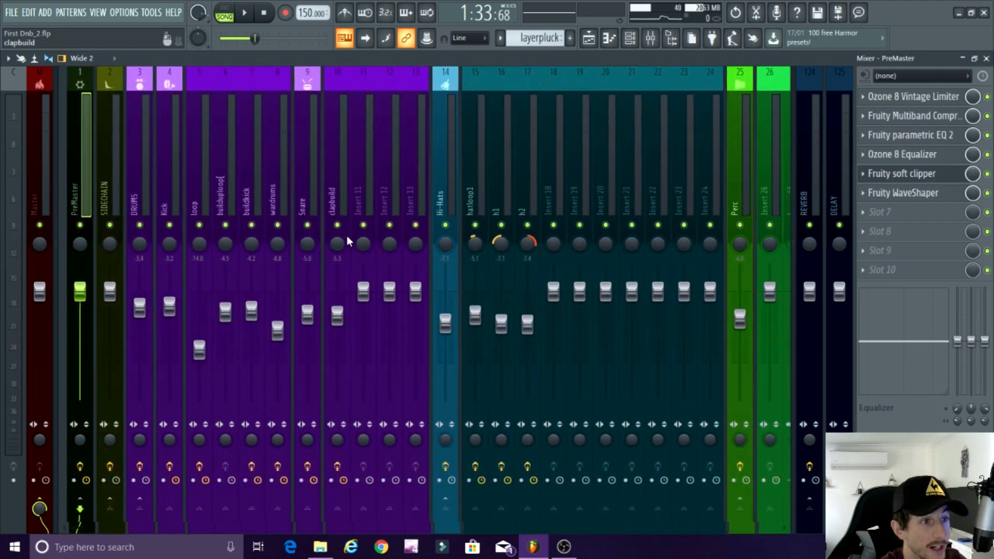
pyautogui.click(437, 170)
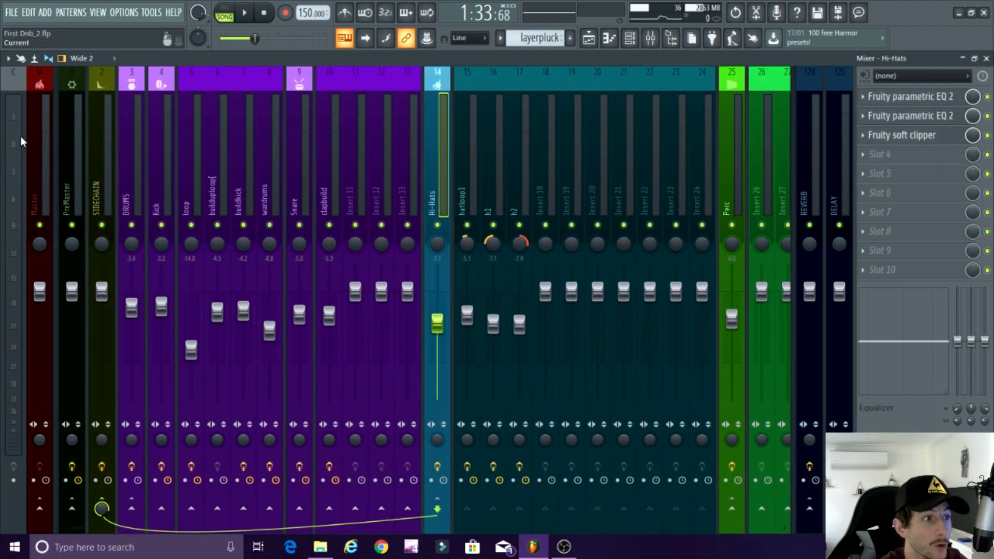
pyautogui.click(120, 179)
pyautogui.click(432, 179)
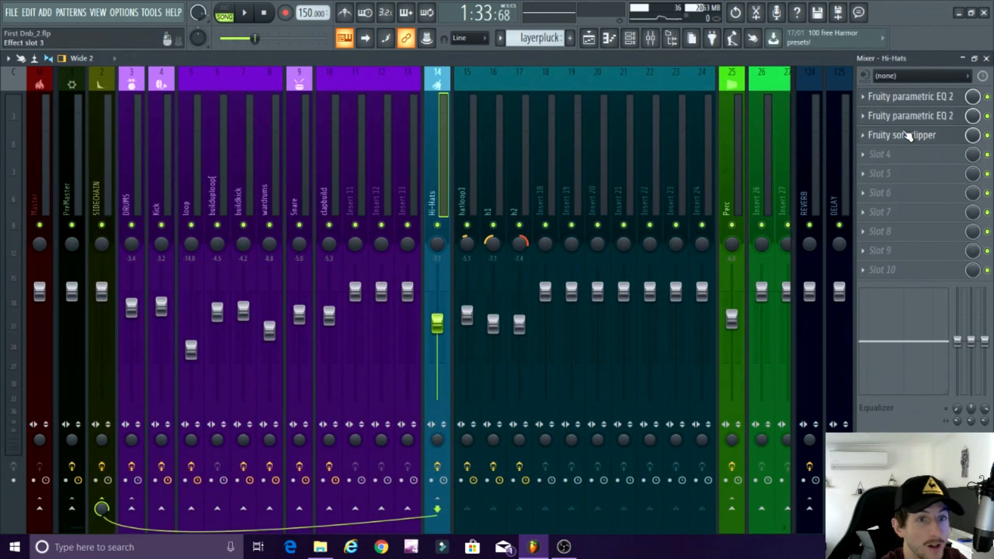
pyautogui.click(733, 171)
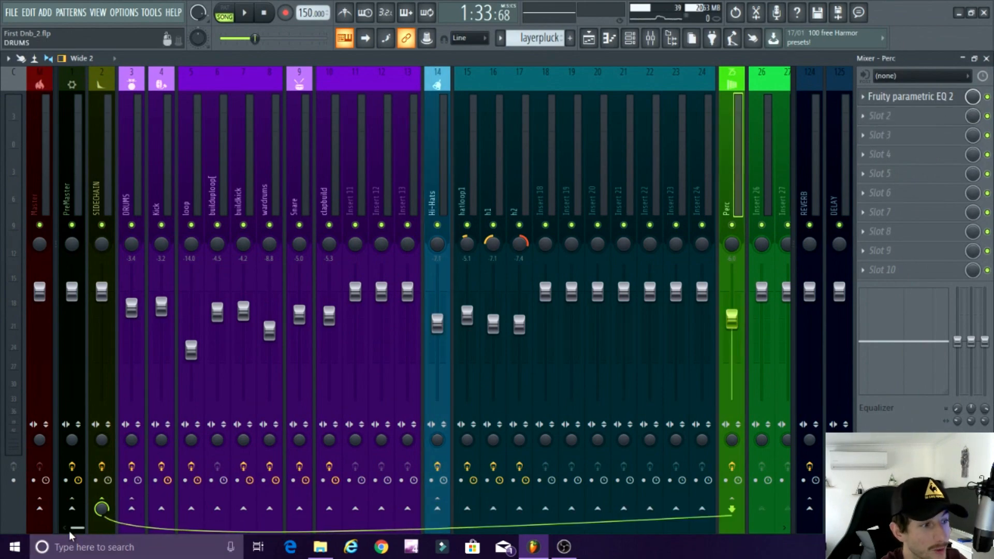
pyautogui.moveTo(70, 530); pyautogui.dragTo(3, 539)
pyautogui.click(185, 168)
pyautogui.click(219, 173)
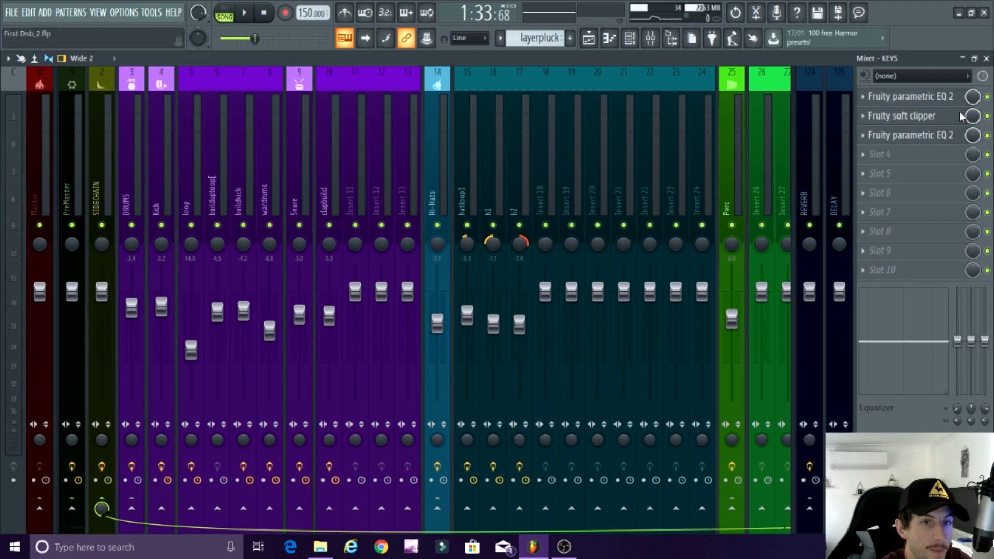
# Return to the PreMaster channel and review its Fruity soft clipper and Fruity WaveShaper, closing each plugin when done.
pyautogui.click(71, 179)
pyautogui.click(891, 174)
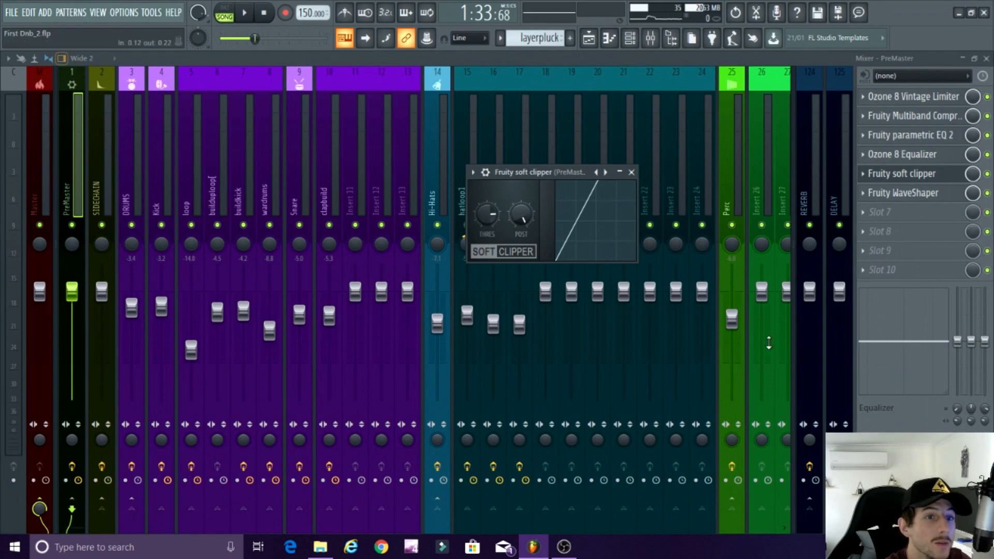
pyautogui.click(632, 172)
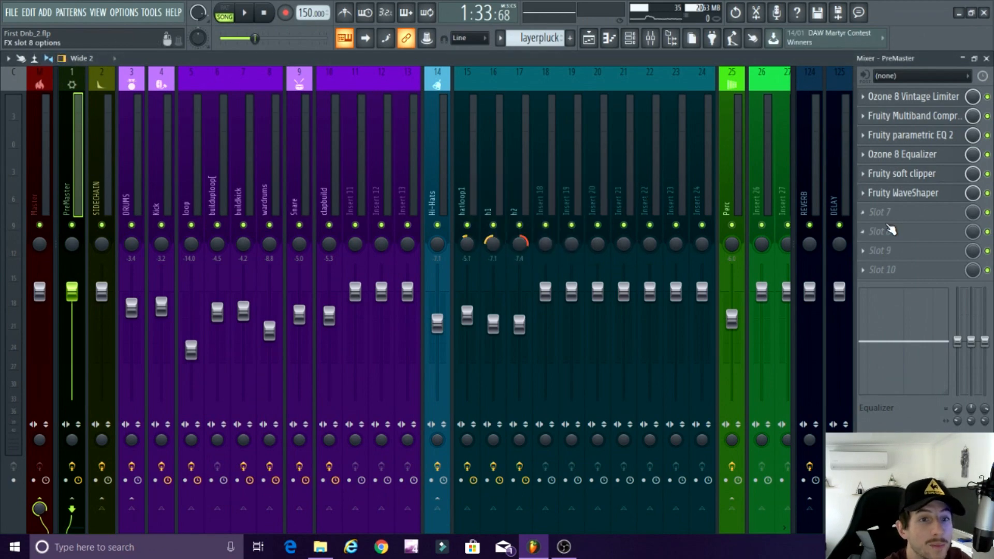
pyautogui.click(905, 193)
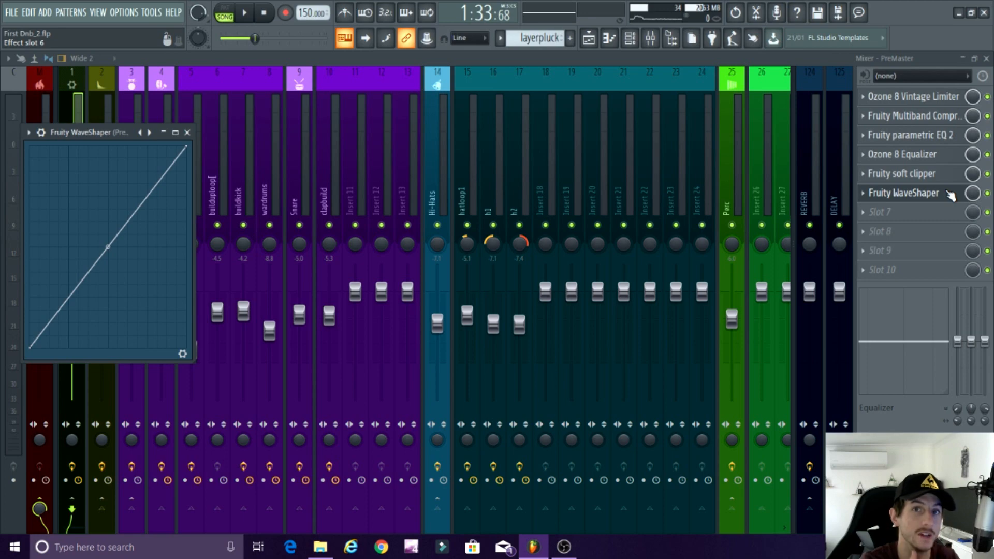
pyautogui.click(188, 132)
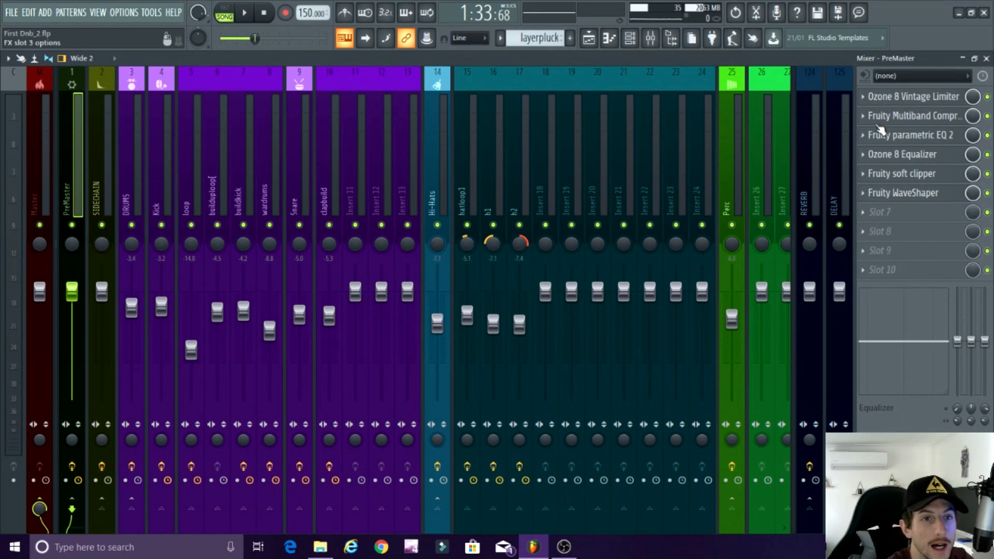
# Switch to the OBS window.
pyautogui.moveTo(567, 552)
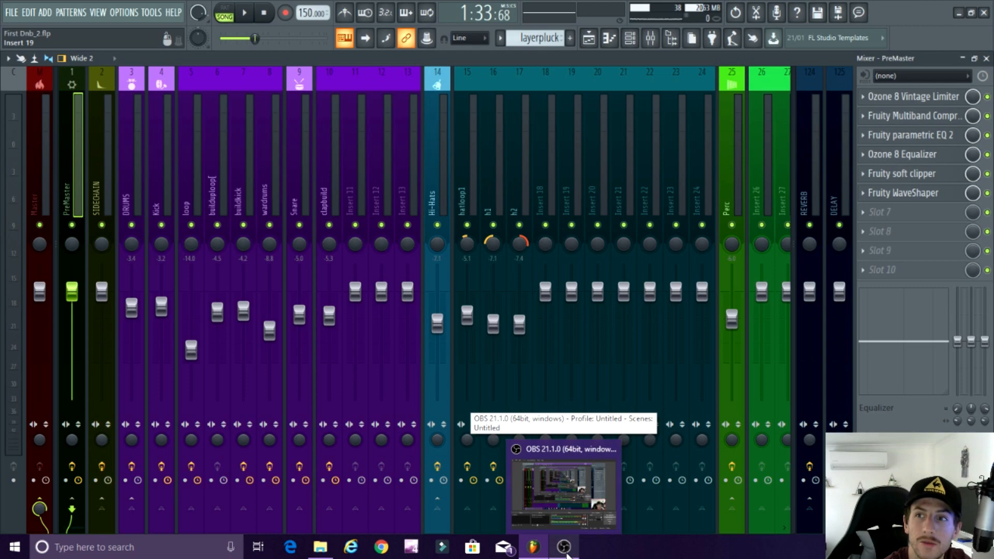
pyautogui.click(567, 553)
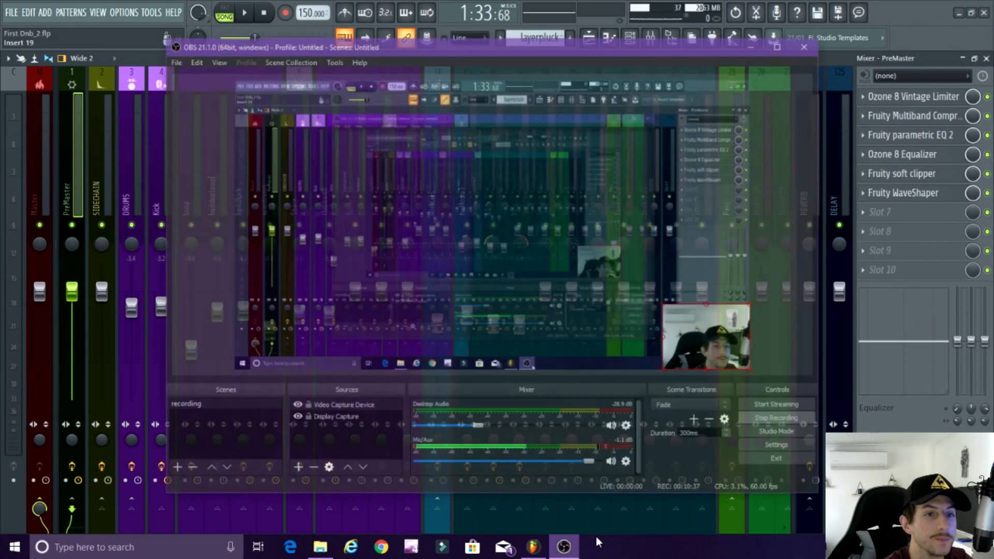